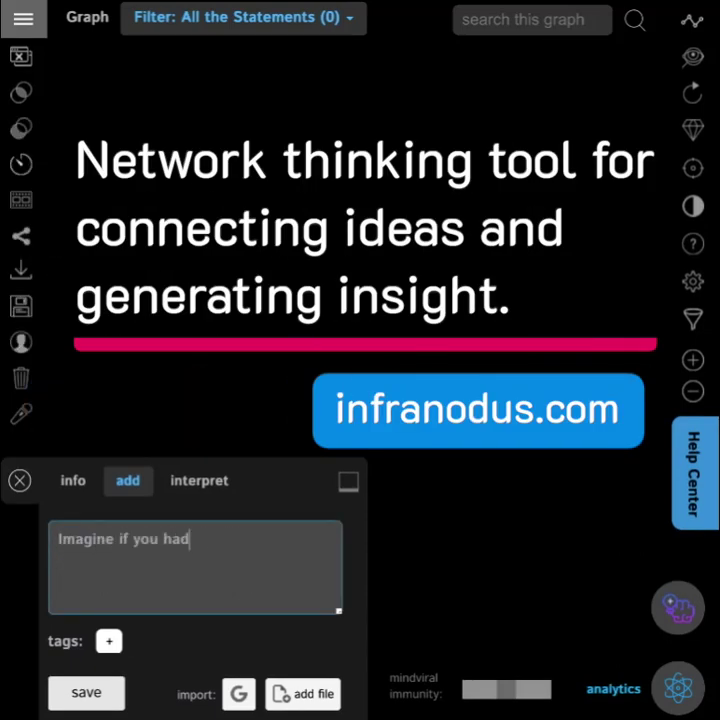
Add the statement "Imagine if you had a tool that would listen to what you have to say and then recommend the next interesting idea to think of."
type("a tool that would listen to what you have to say and then re")
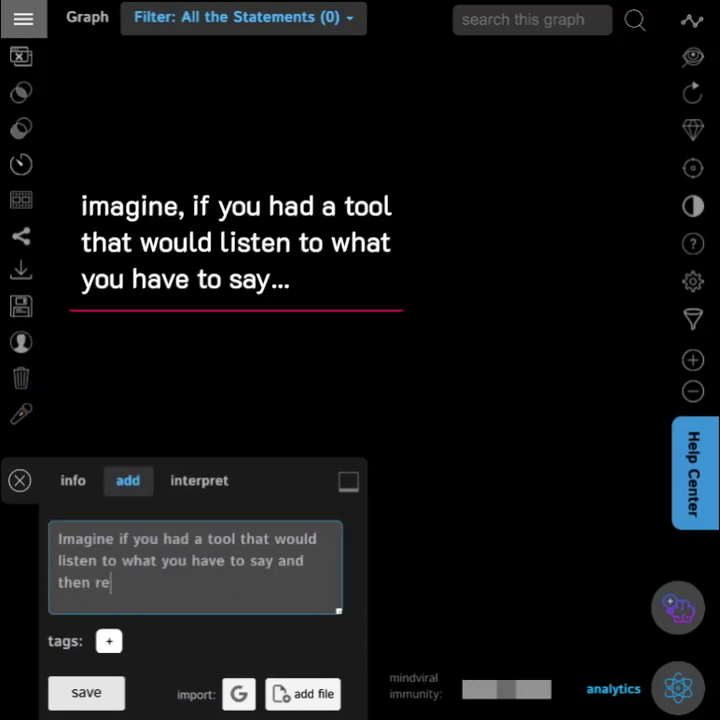
type("commend the next interesting idea to think of.")
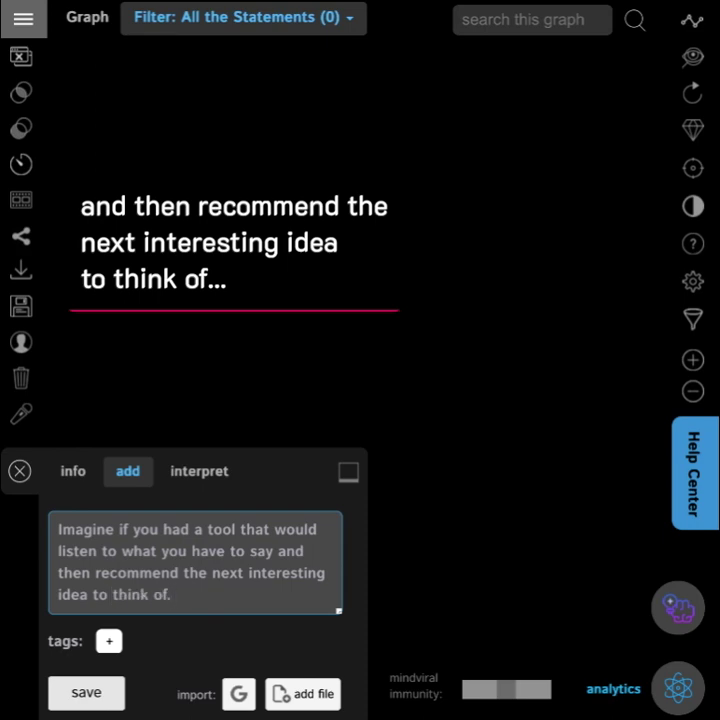
key("Return")
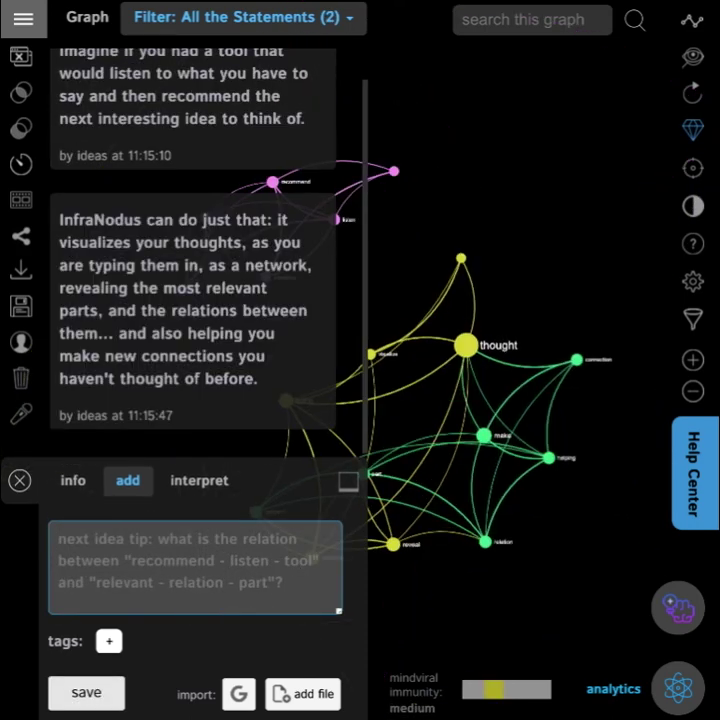
Hide the statement list and examine the connections of the "thought" and "typing" nodes, leaving both deselected
left_click(21, 57)
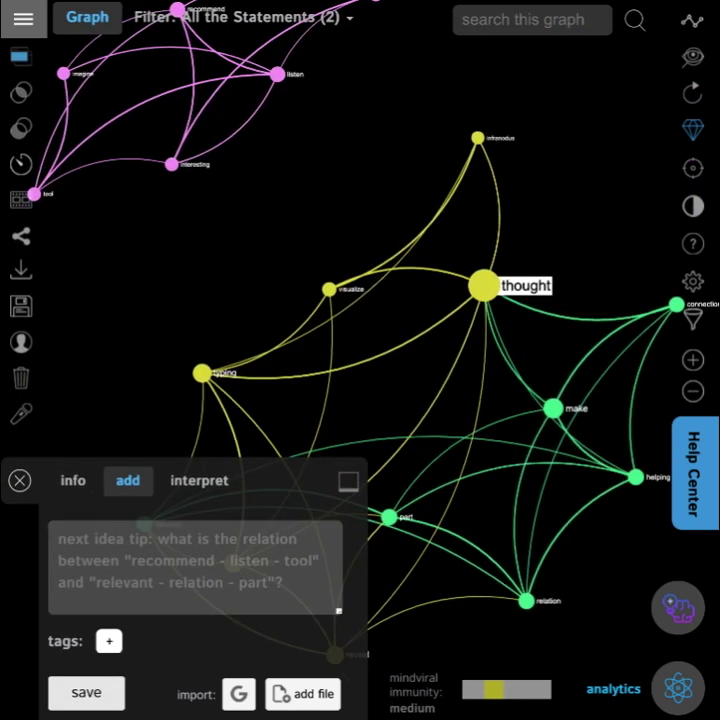
left_click(484, 286)
left_click(202, 373)
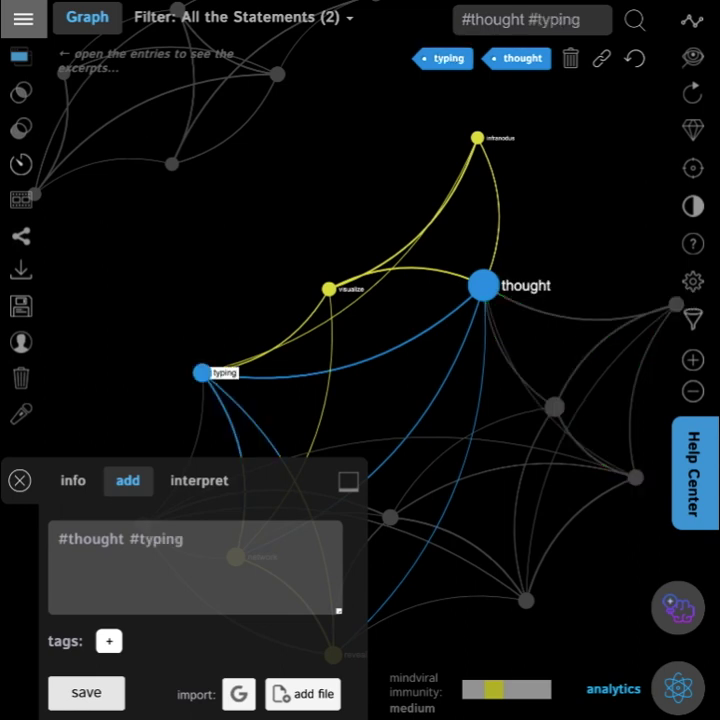
left_click(202, 373)
left_click(484, 286)
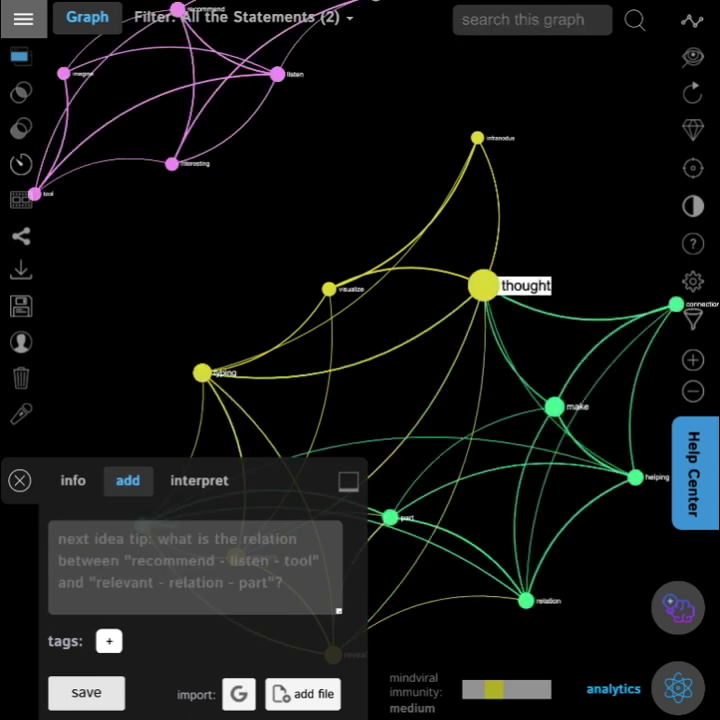
Examine the links around the "make" and "thought" nodes, and reset the node selection
left_click(552, 404)
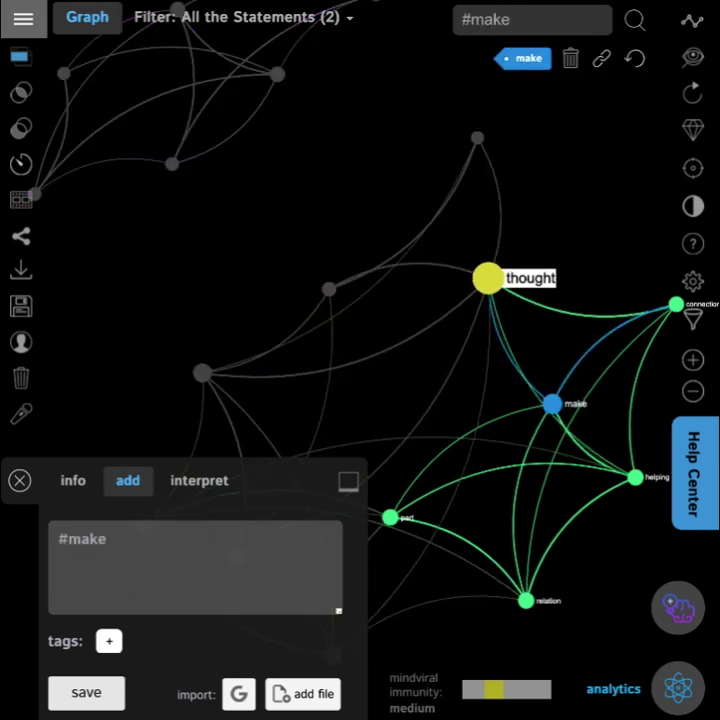
left_click(488, 279)
left_click(552, 404)
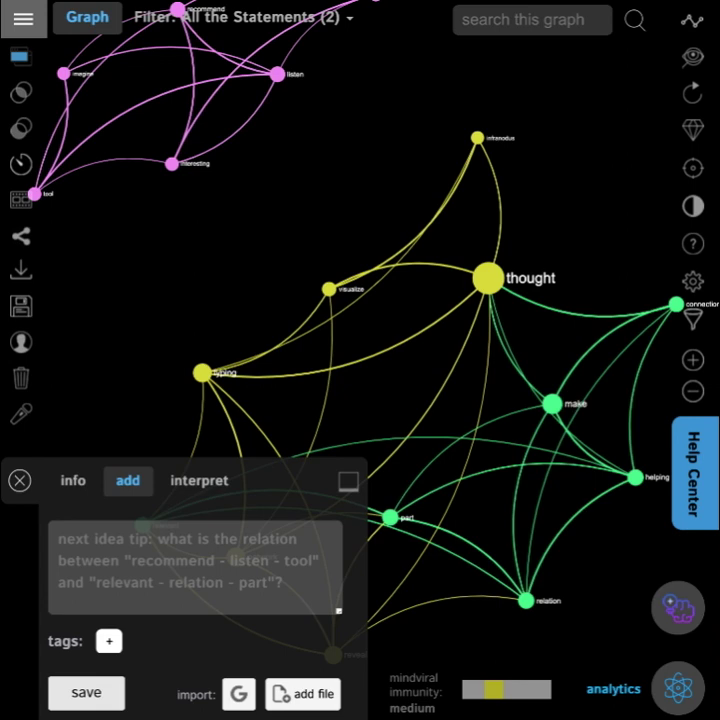
left_click_drag(202, 373, 201, 367)
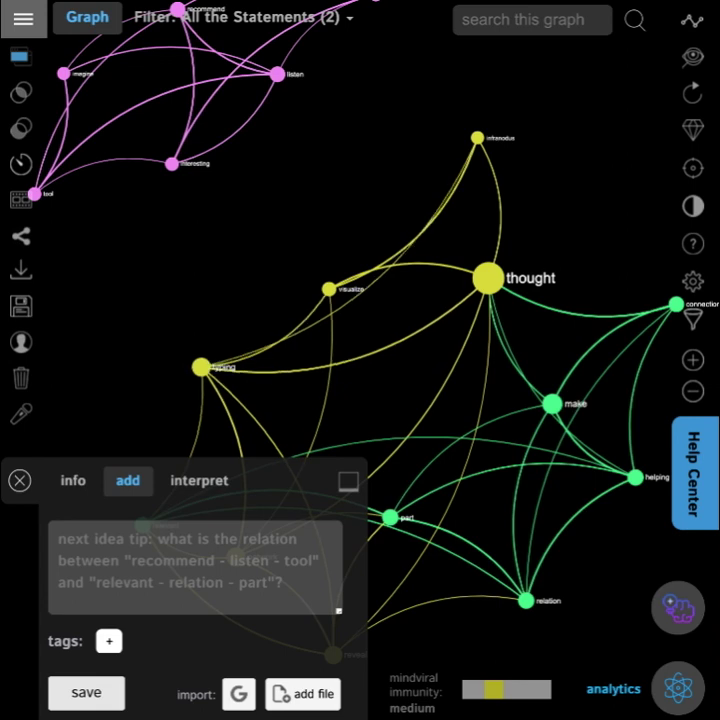
left_click(488, 278)
left_click(552, 404)
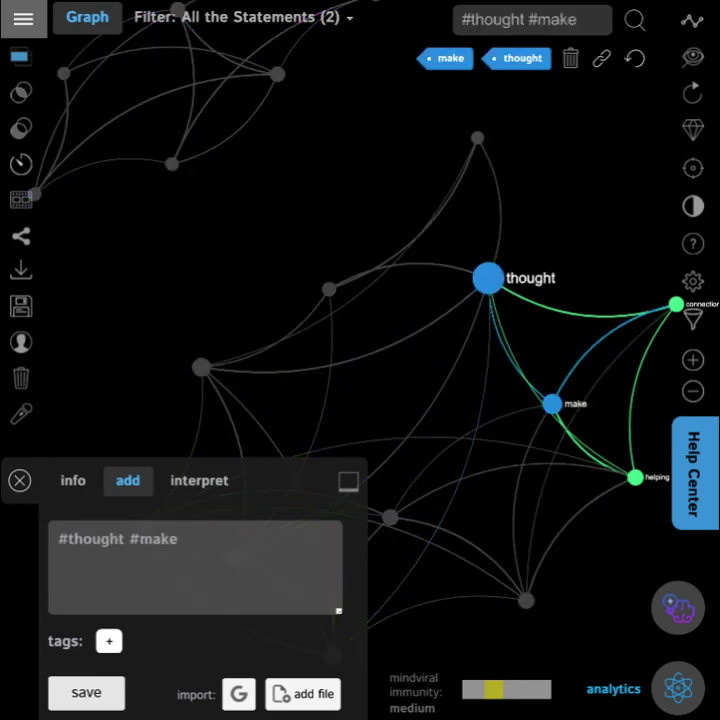
left_click(488, 278)
left_click_drag(552, 404, 555, 408)
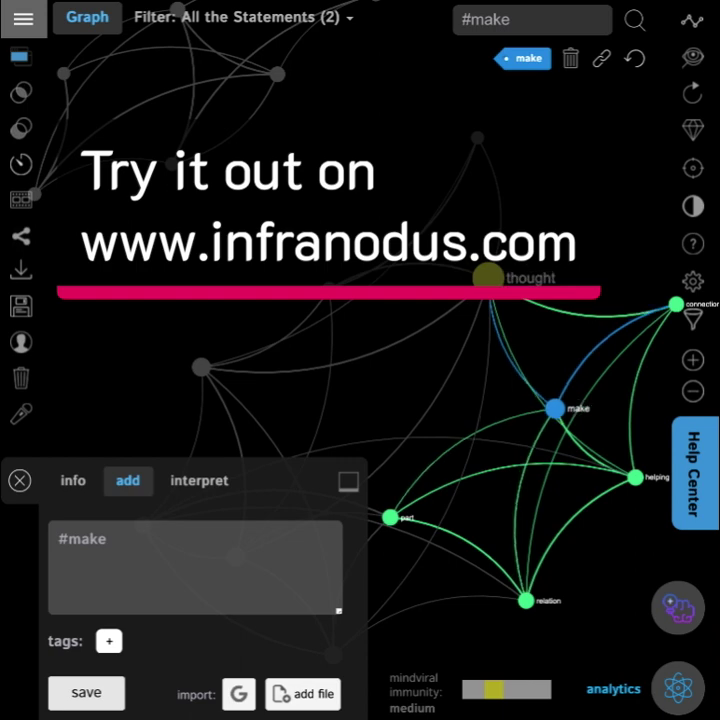
left_click(634, 58)
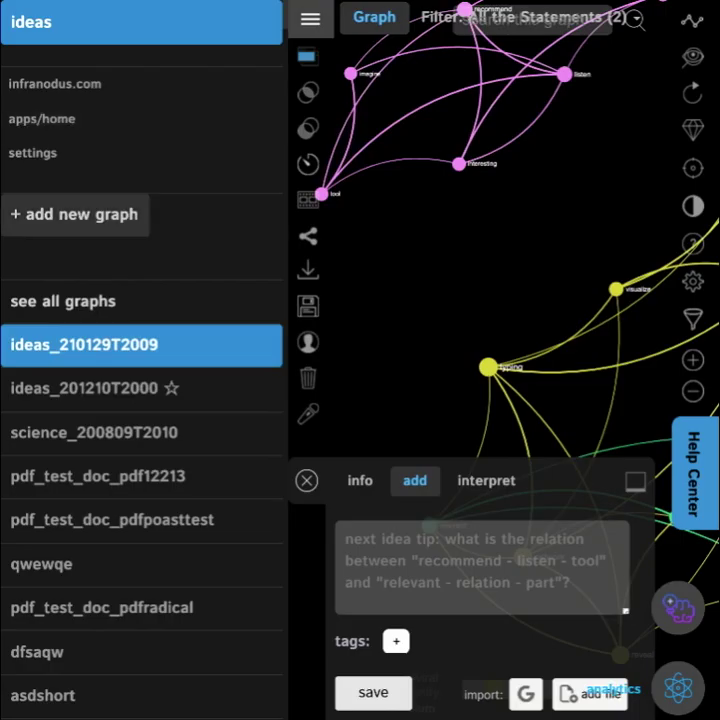
Create a new graph named newgraph2 and add "Network thinking tools" as its first statement
left_click(77, 214)
type("n")
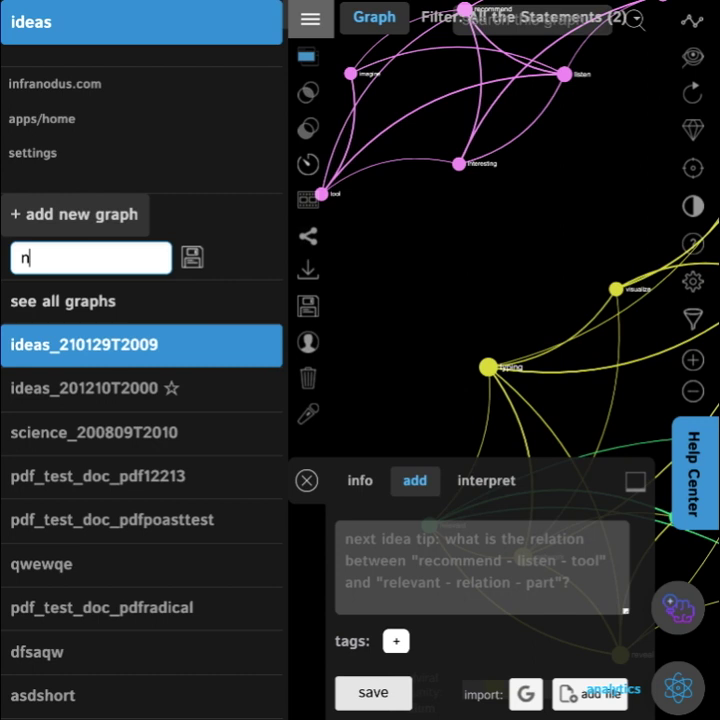
type("ewgraph")
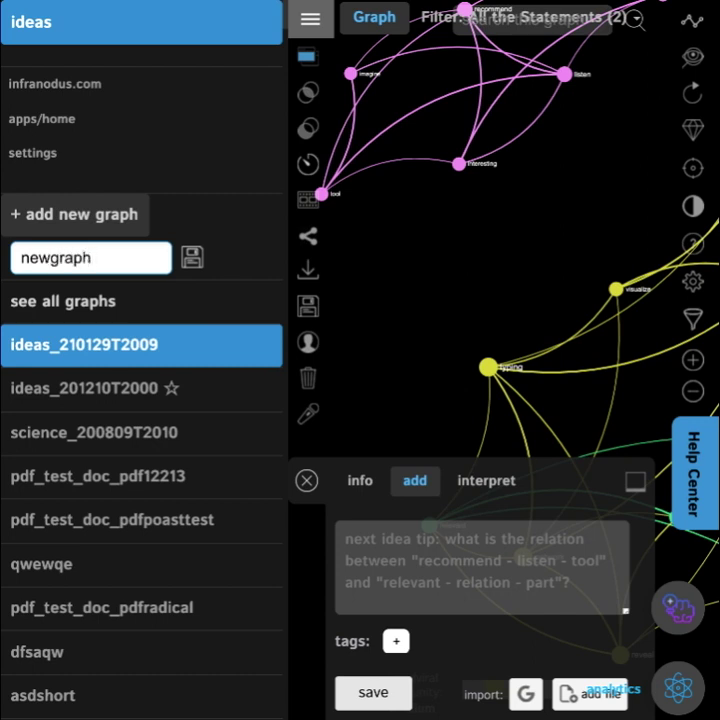
type("2")
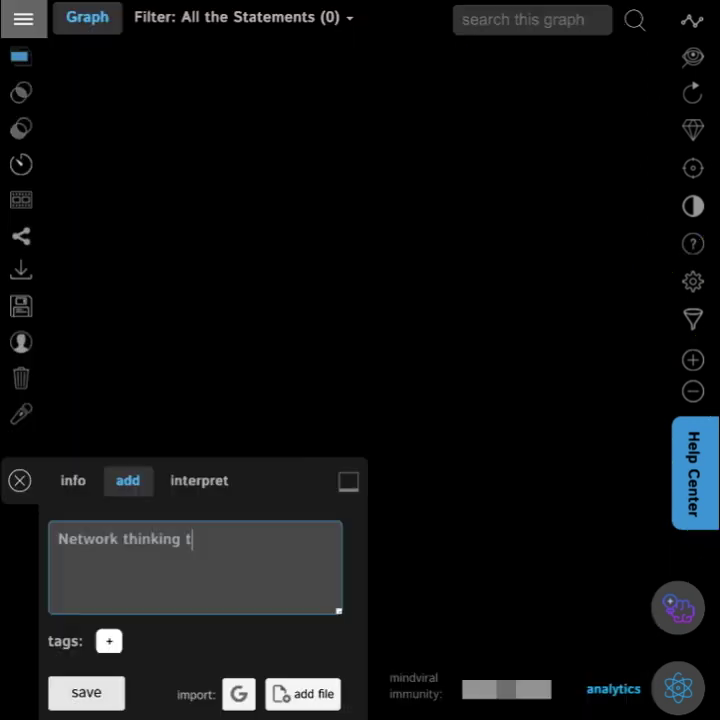
type("ools")
key("Return")
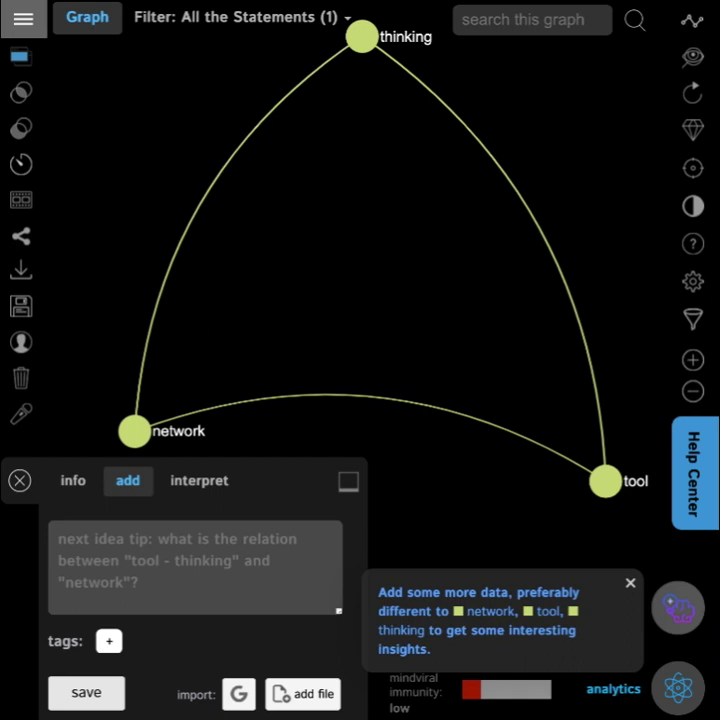
Add the statement "I'm interested in the tools for brainstorming, creative thinking, writing research, overcoming the writer's block."
left_click(195, 566)
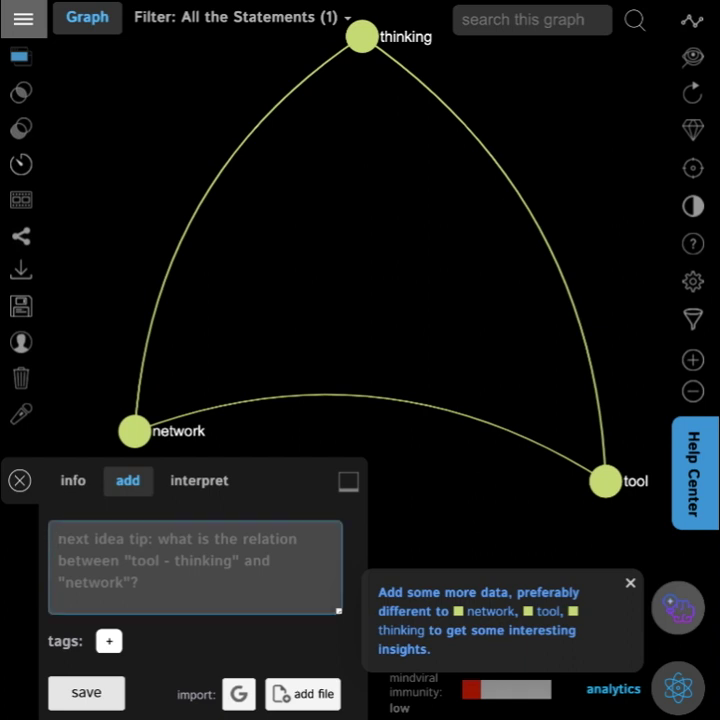
type("I'm interested in the tools for brainsto")
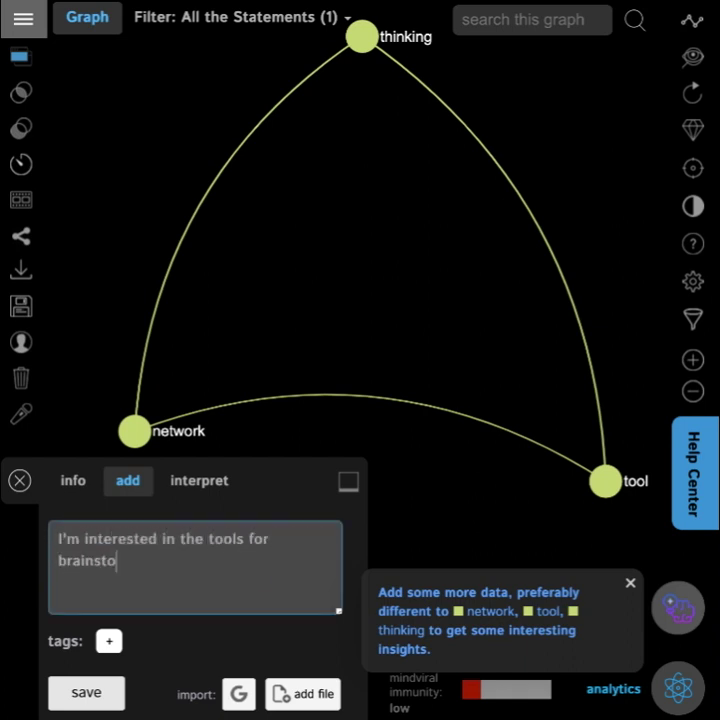
type("rming, creative thinking, writing re")
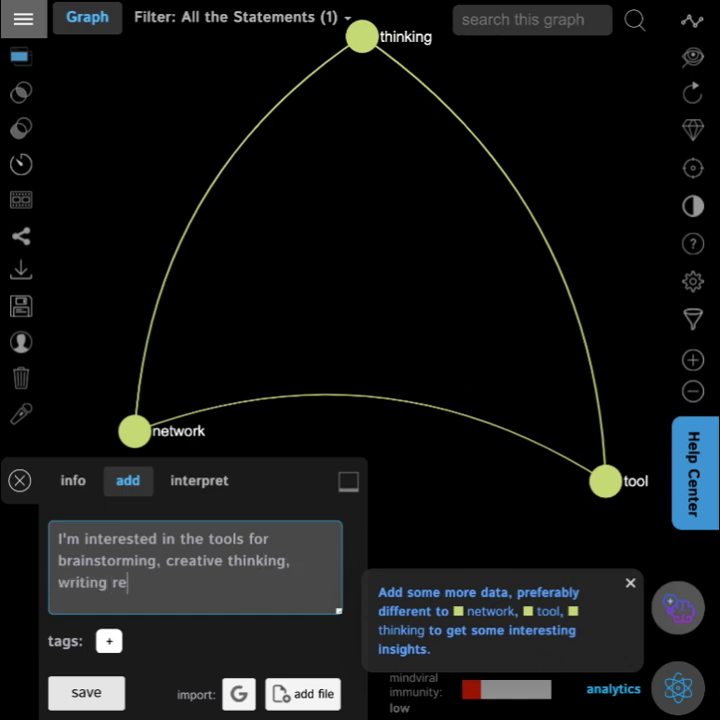
type("search, overcoming the writer's block.")
key("Return")
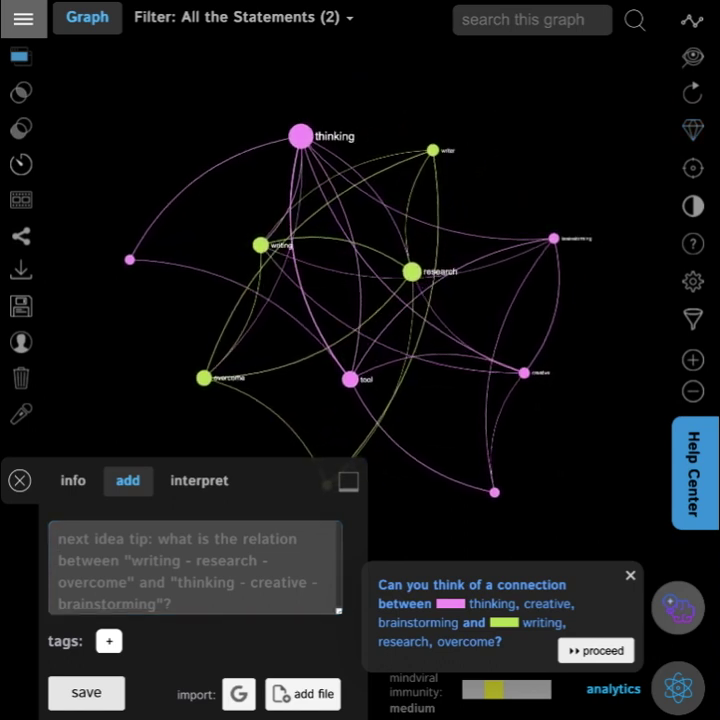
Bring the advice back up and highlight its two suggested clusters, thinking–creative–brainstorming and writing–research–overcome, in the graph
left_click(630, 576)
left_click(678, 608)
left_click(513, 604)
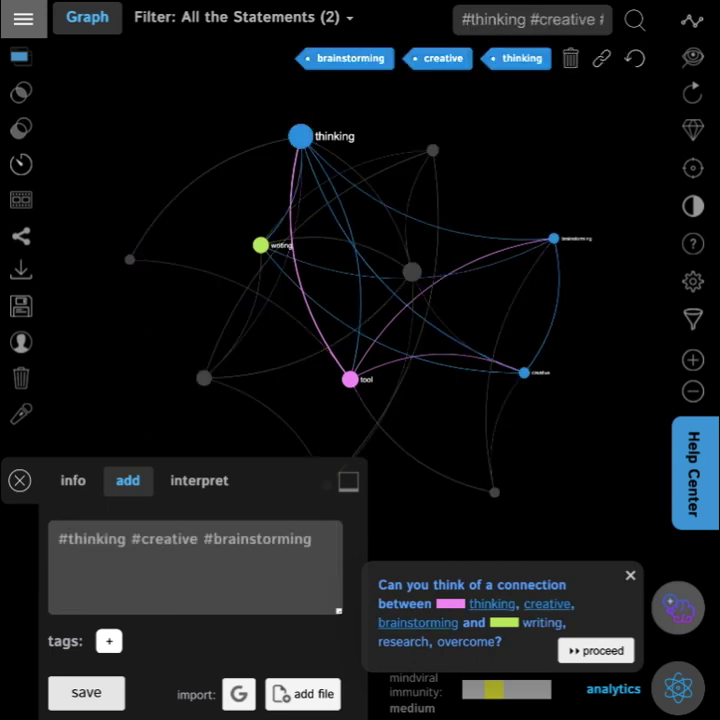
left_click(542, 623)
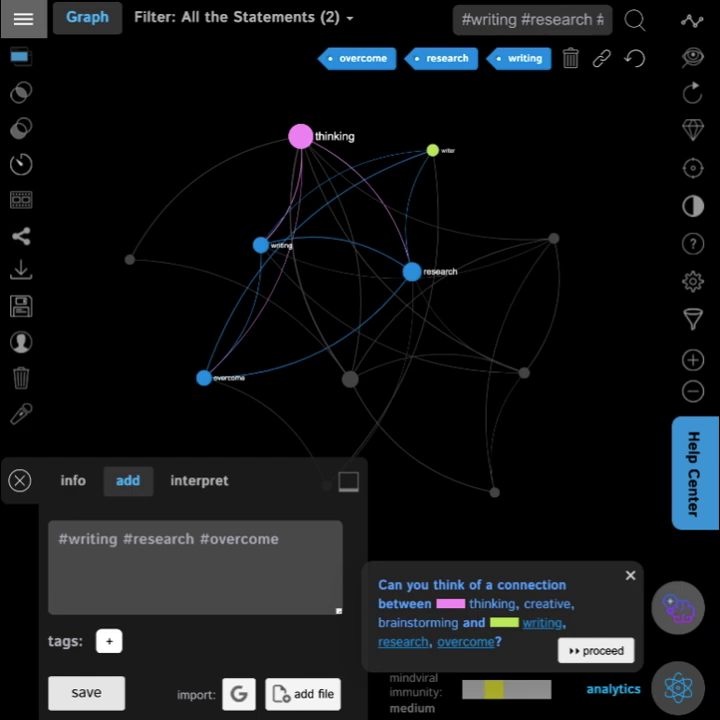
Follow the advice by adding the statement "Sometimes it can be difficult to begin writing and we need some tools to help us do that."
left_click(596, 651)
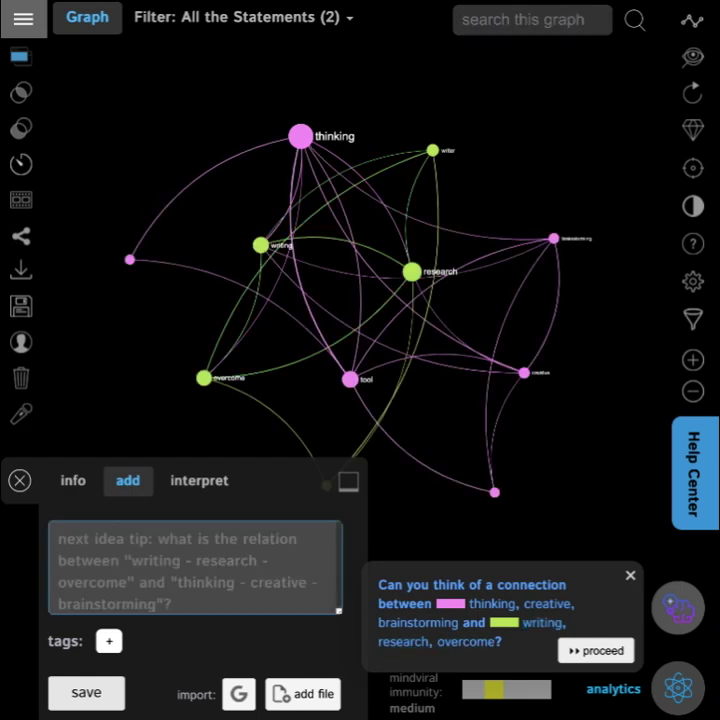
type("Sometimes it can be difficult to begin writing")
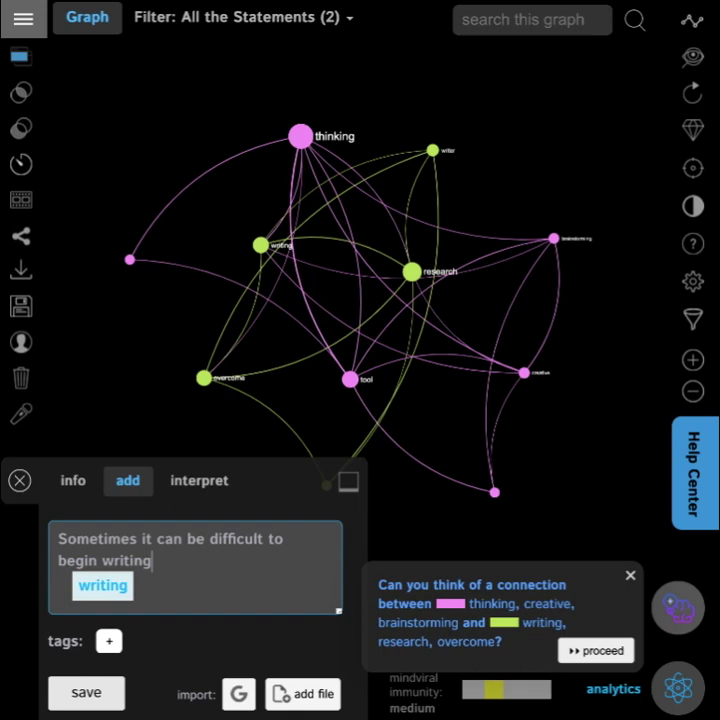
type(" and we need some tools to help")
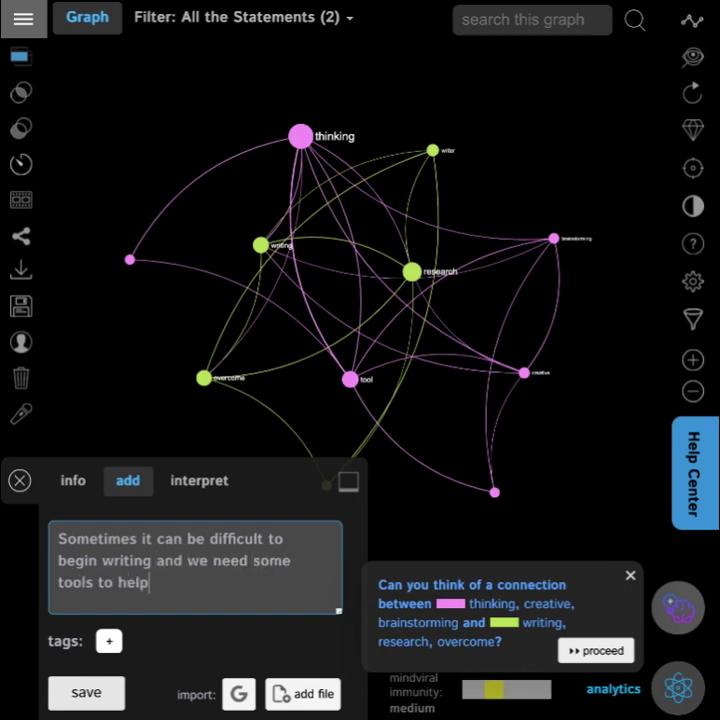
type(" us")
key("Return")
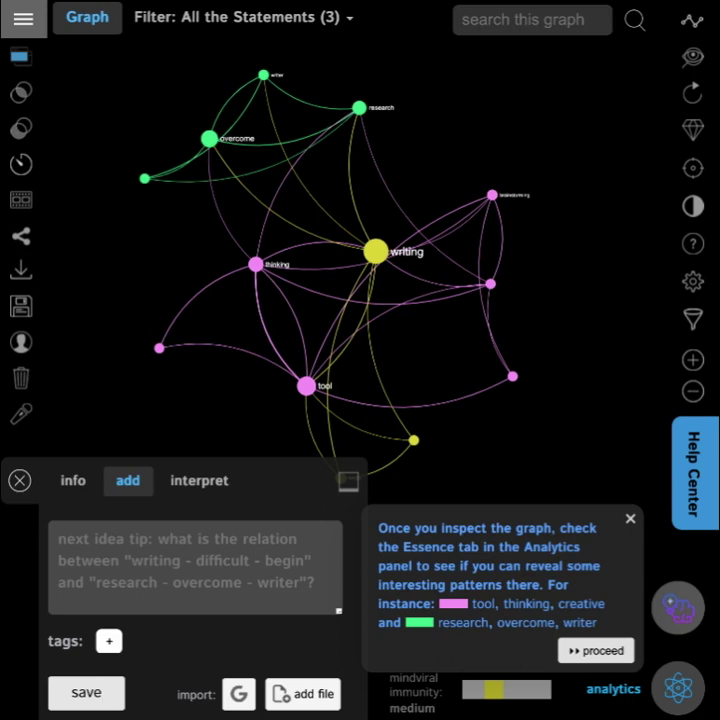
Open the Essence analytics, examine the main topical groups including research–overcome–writer, and clear the group highlight
left_click(596, 651)
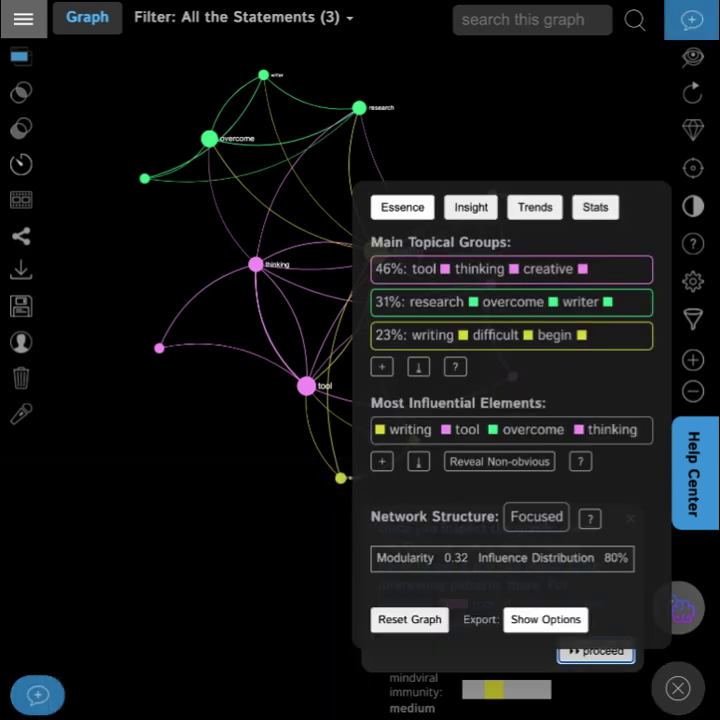
left_click(612, 269)
left_click(626, 302)
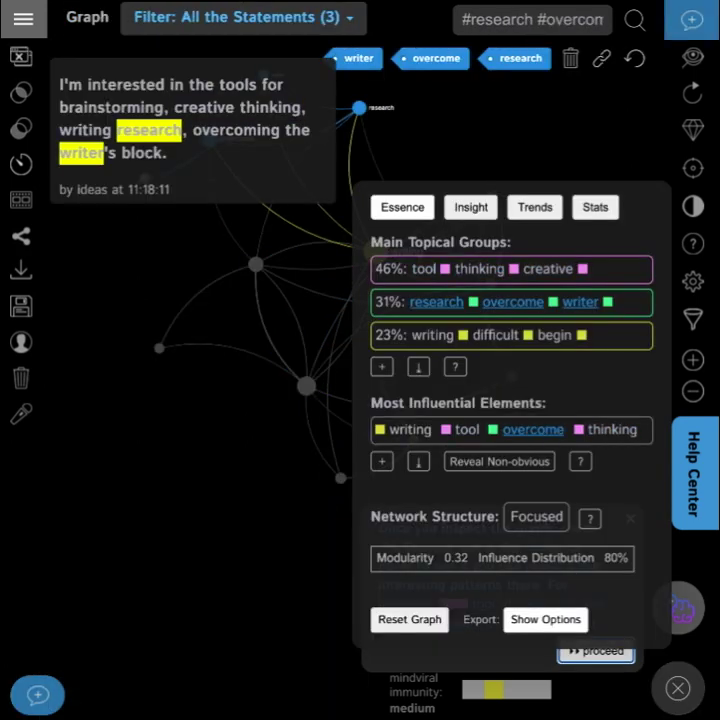
left_click(626, 302)
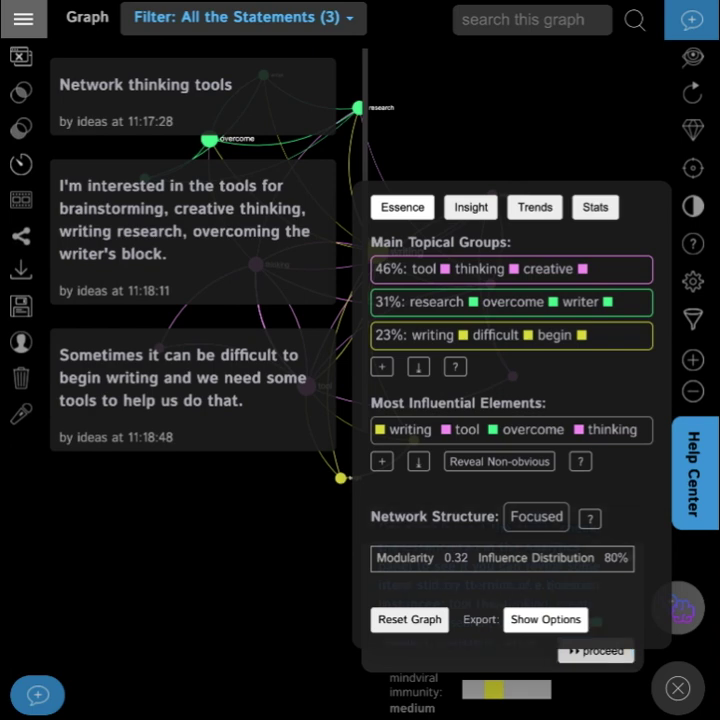
Open the Insight analytics, examine both topics of the structural gap with their statements, and close the analytics
left_click(596, 651)
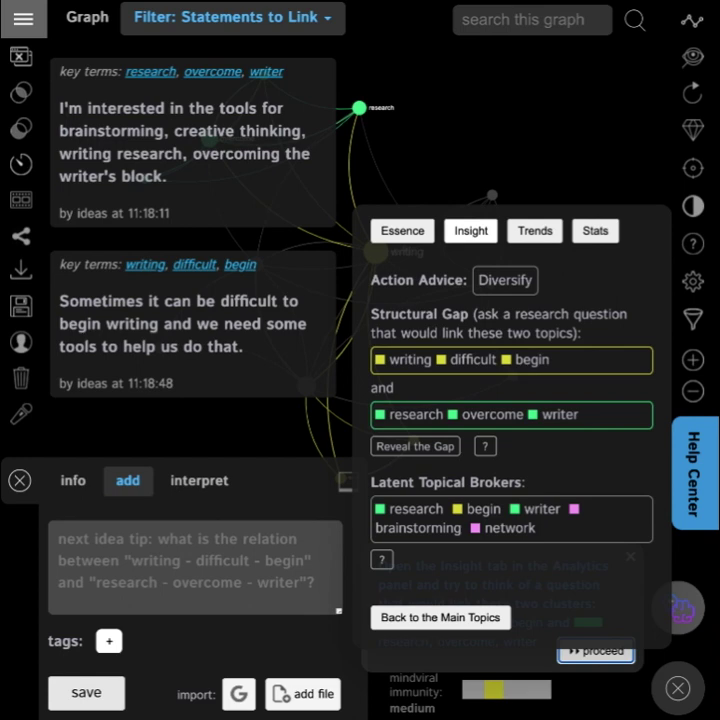
left_click(600, 360)
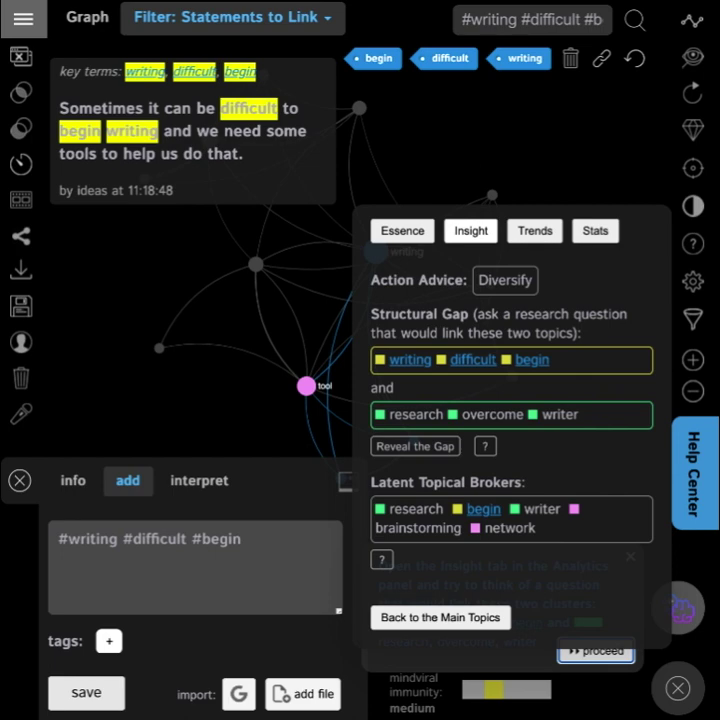
left_click(590, 415)
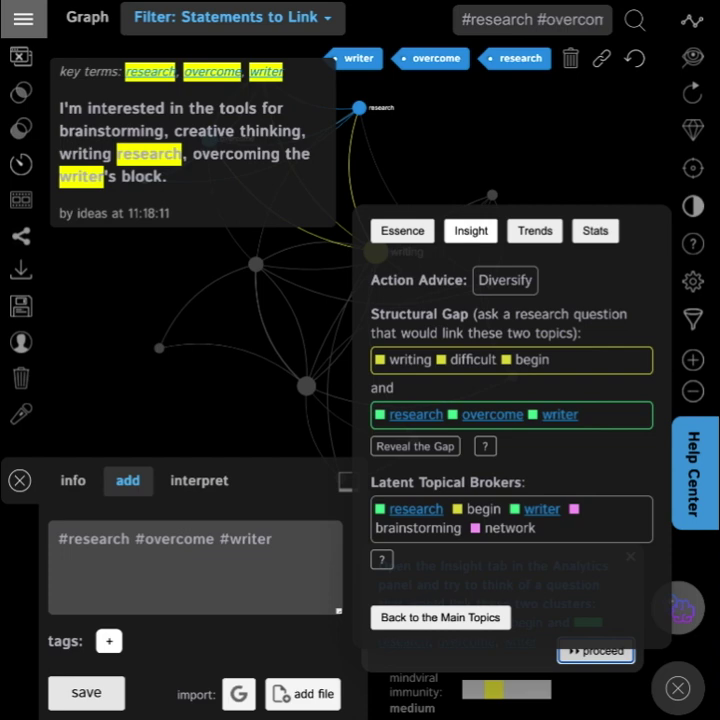
left_click(678, 688)
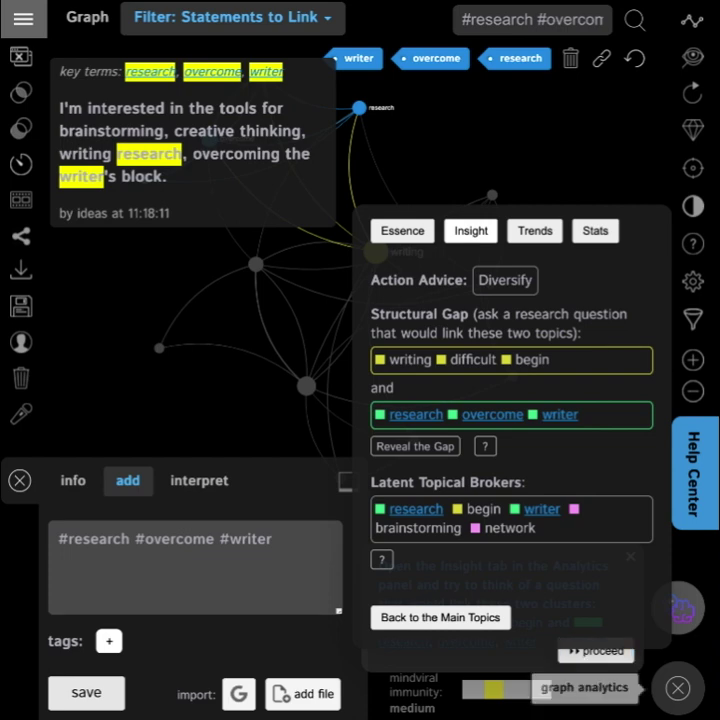
Add statement "It could be useful to have an overview of my ideas, making it less difficult to start writing and that could also help me for research."
double_click(132, 539)
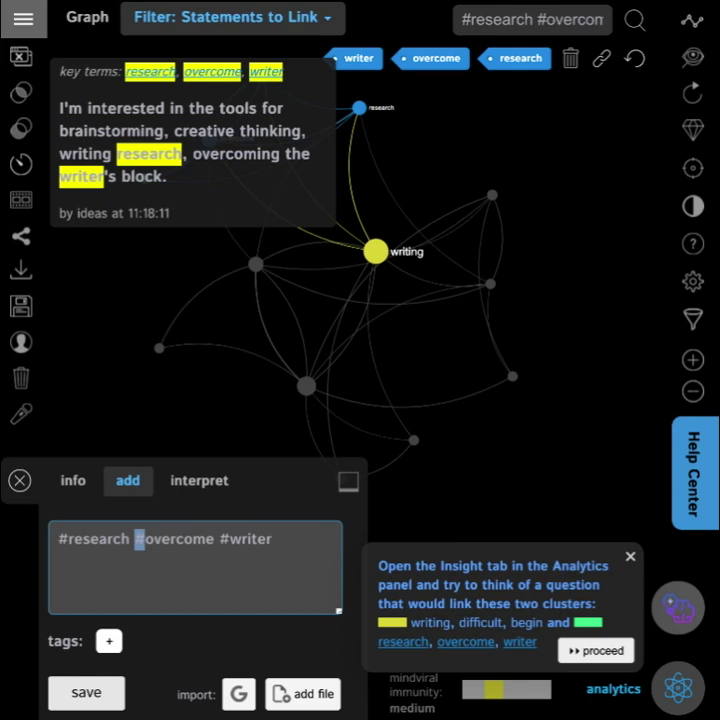
key("ctrl+a")
key("BackSpace")
type("It")
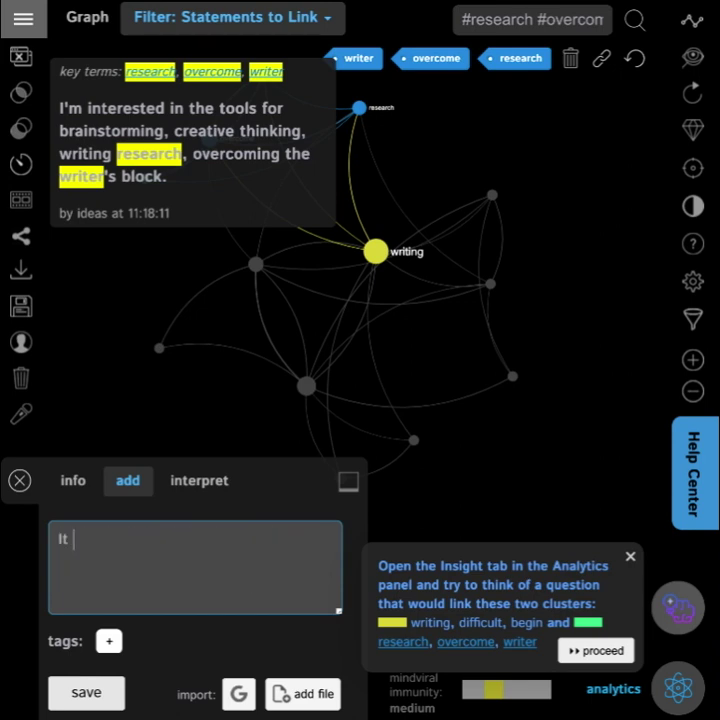
type(" could be useful to have an overview of my ideas, so")
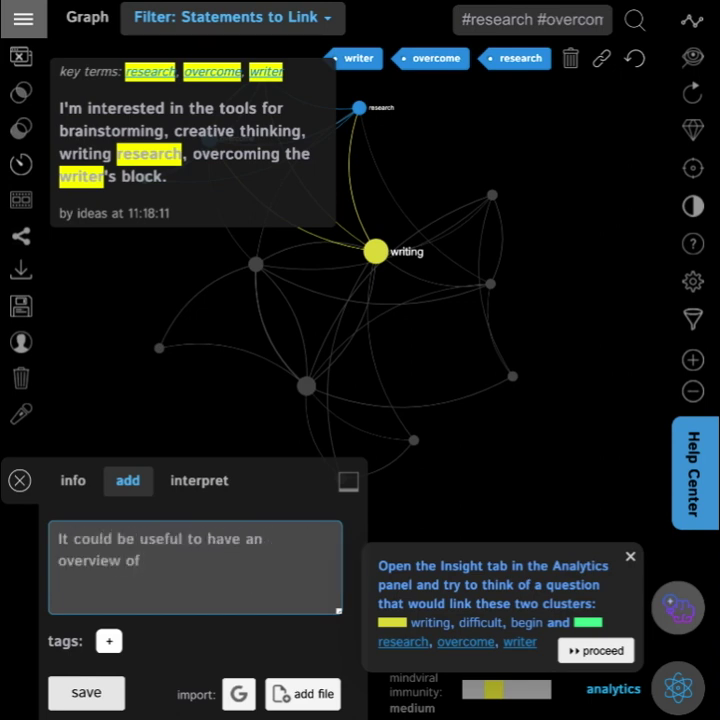
key("BackSpace")
key("BackSpace")
type("making it less difficult to s")
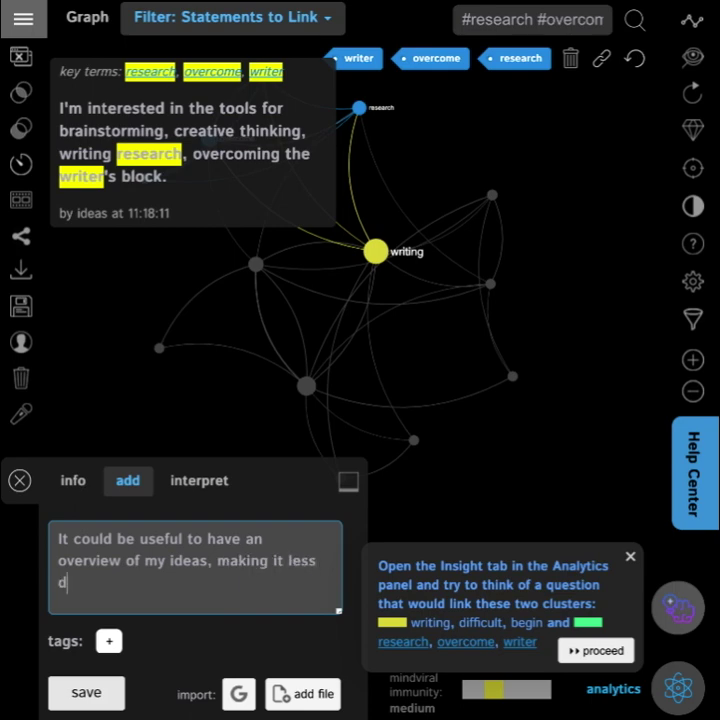
type("tart writing and that could also help me for")
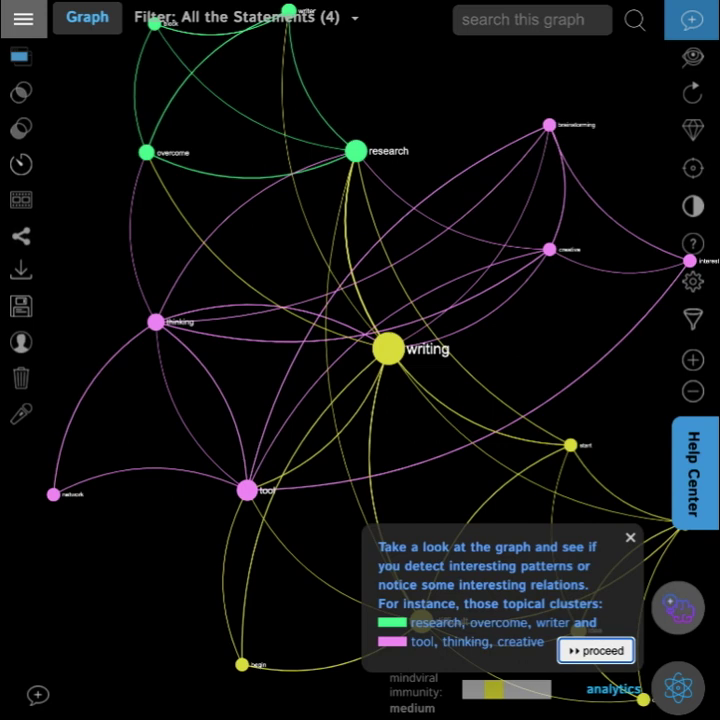
Add the statement "Adding a network graph visualization could be very helpful for both creative thinking and research."
left_click(38, 695)
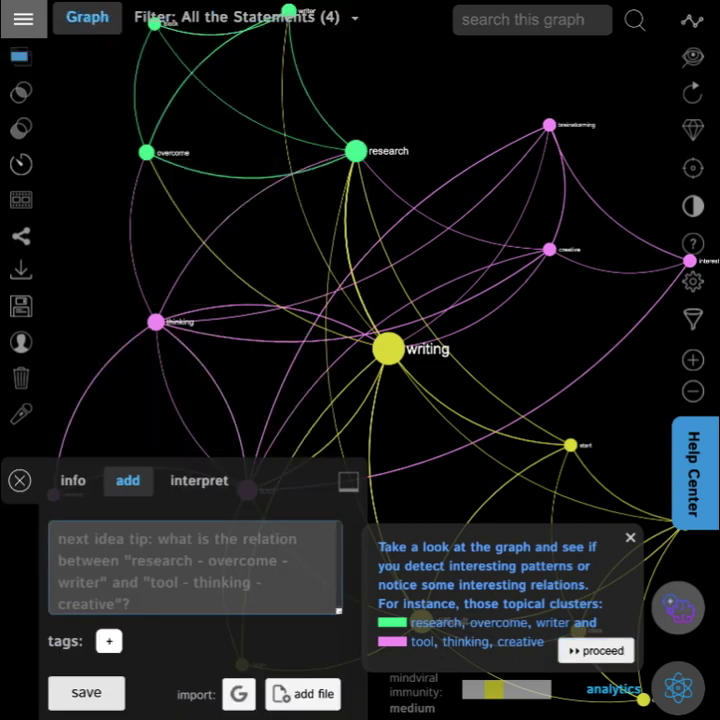
type("Adding a network graph visualization could be very helpful")
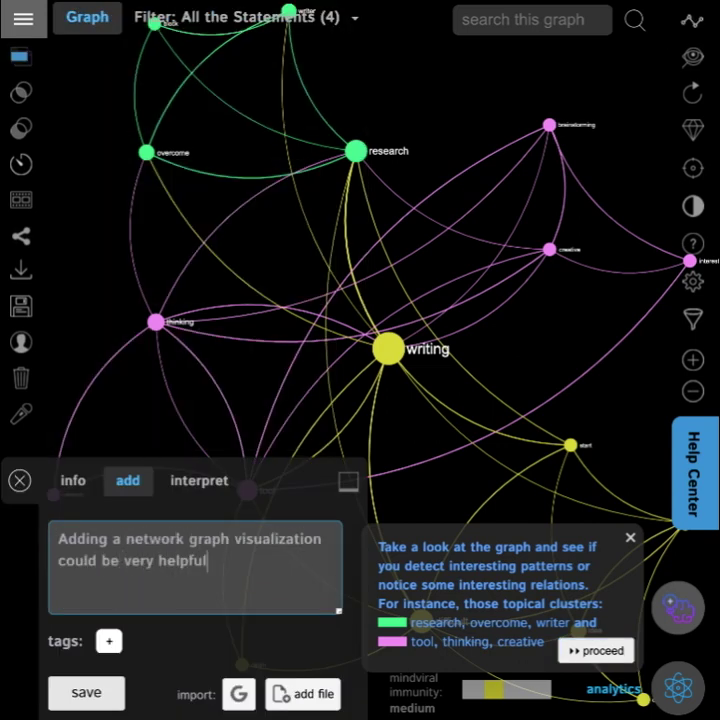
type(" for both creative thinking and")
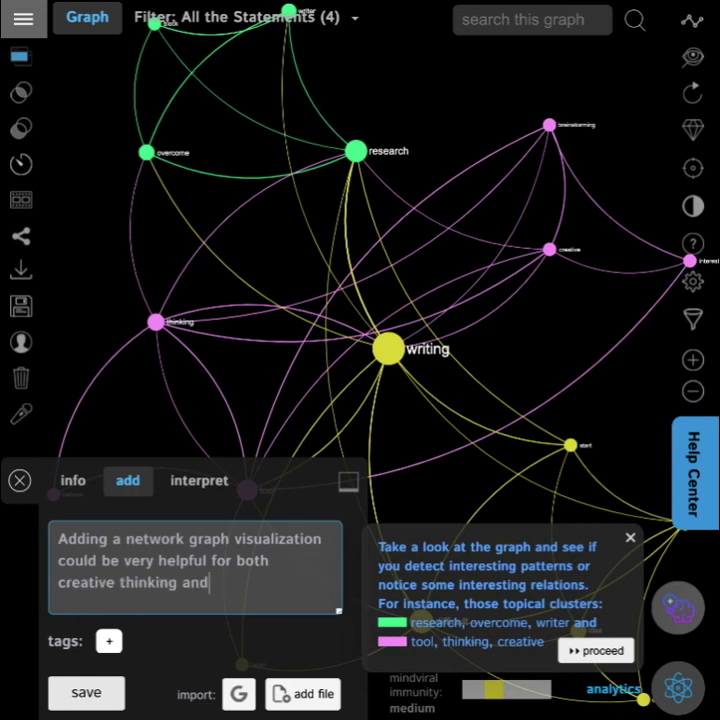
type(" research.")
key("Return")
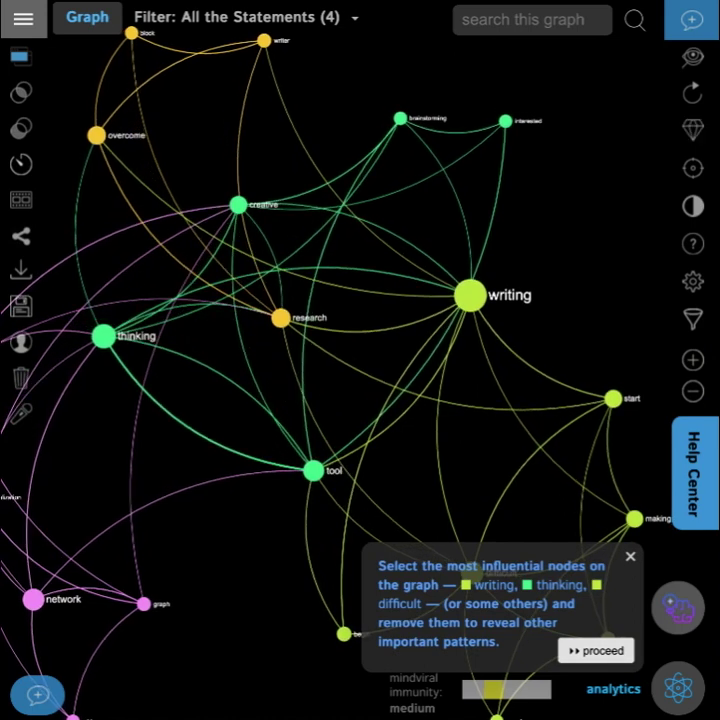
Remove the influential nodes writing, thinking and difficult from the graph, and examine the suggested clusters creative–tool–interested and visualization–helpful–graph
left_click(494, 586)
left_click(559, 586)
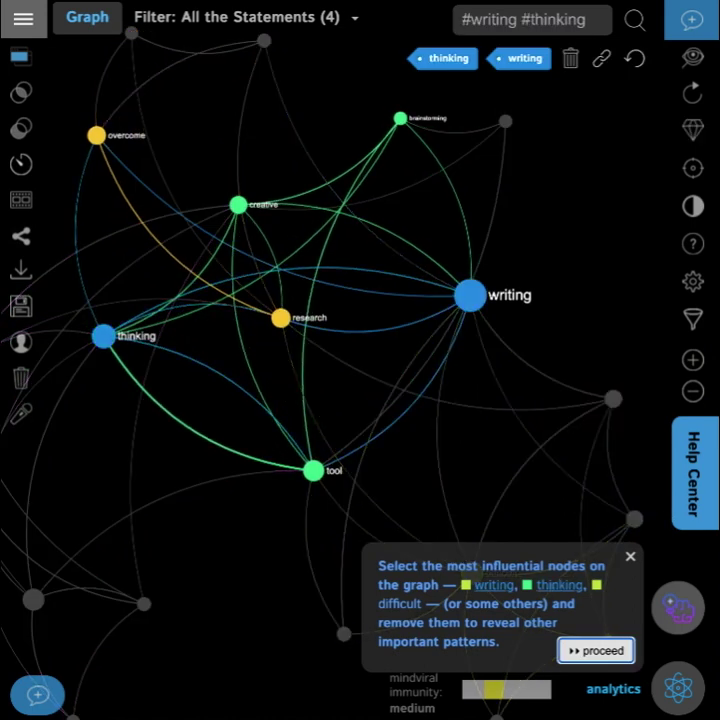
left_click(400, 604)
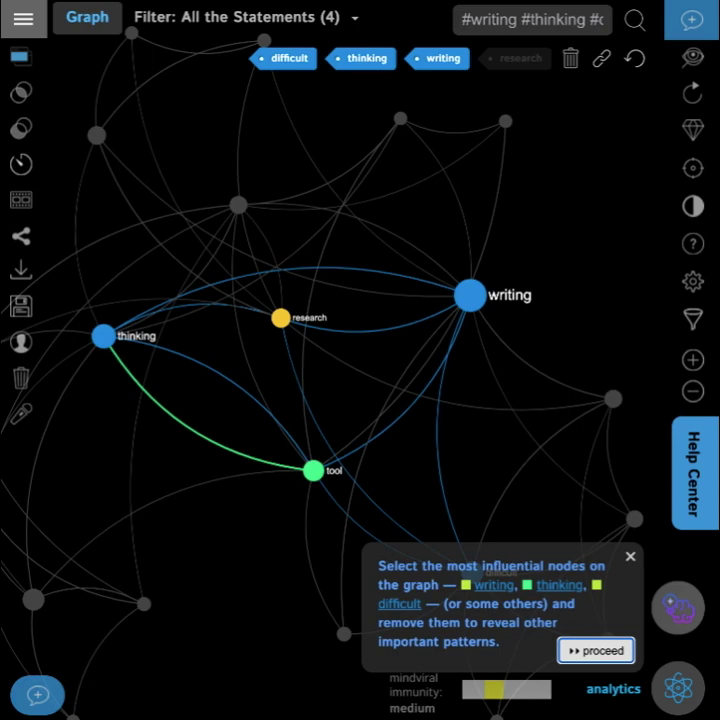
left_click(571, 58)
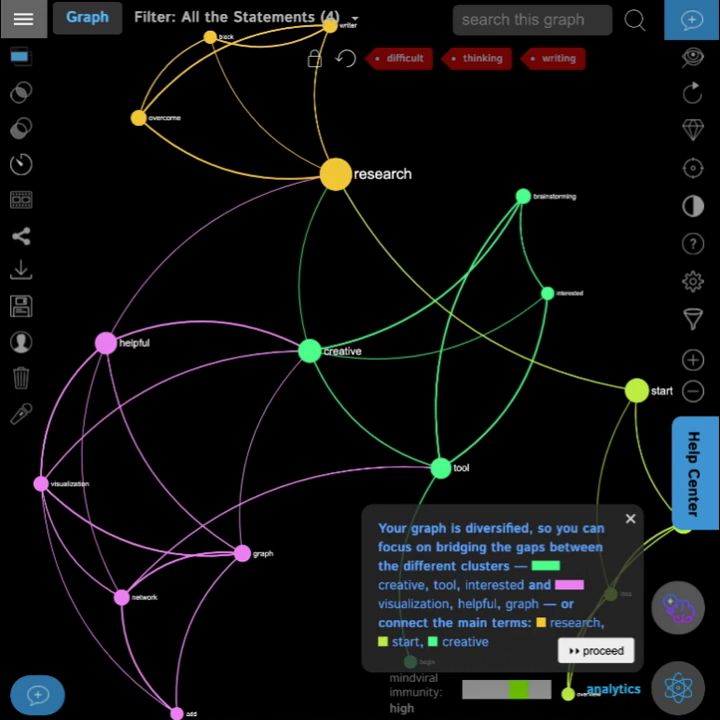
left_click(446, 585)
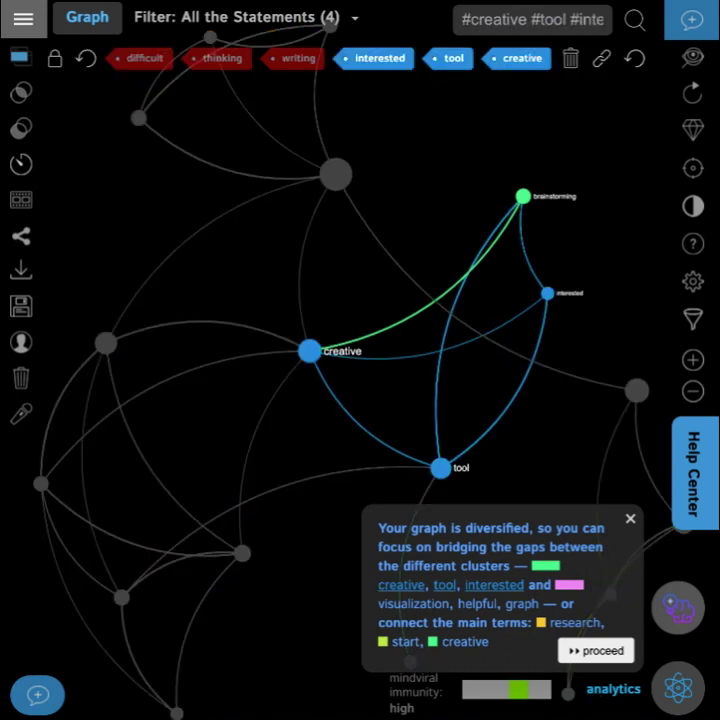
left_click(458, 604)
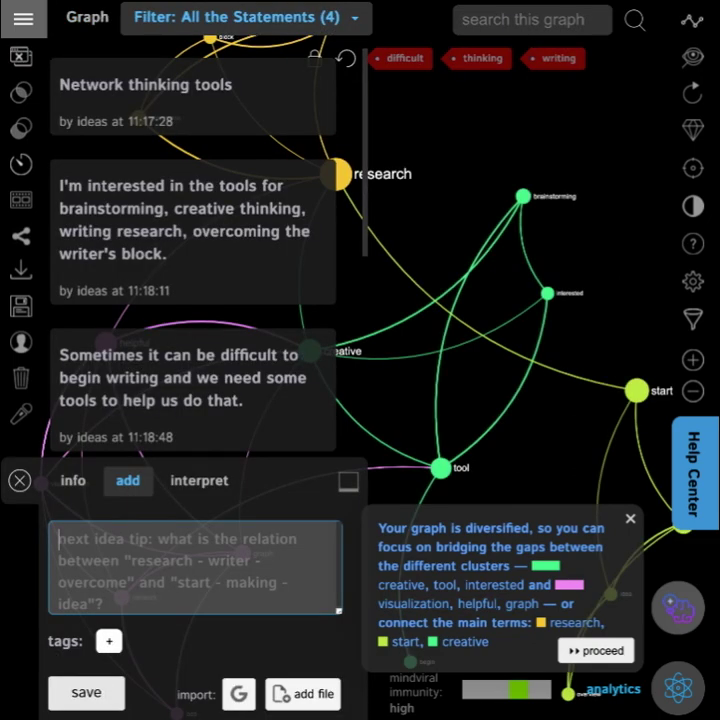
Add the statement "Network graphs can help people think in terms of connections, helping them link their thoughts and have a better understanding of a discourse."
type("Graphs can help people think in terms of connections, ")
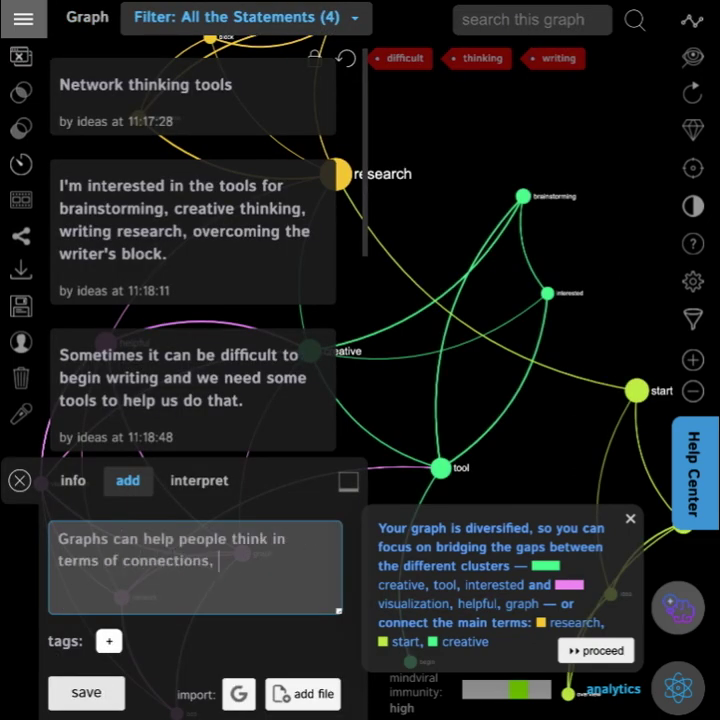
type("helping them link their thoughts and ")
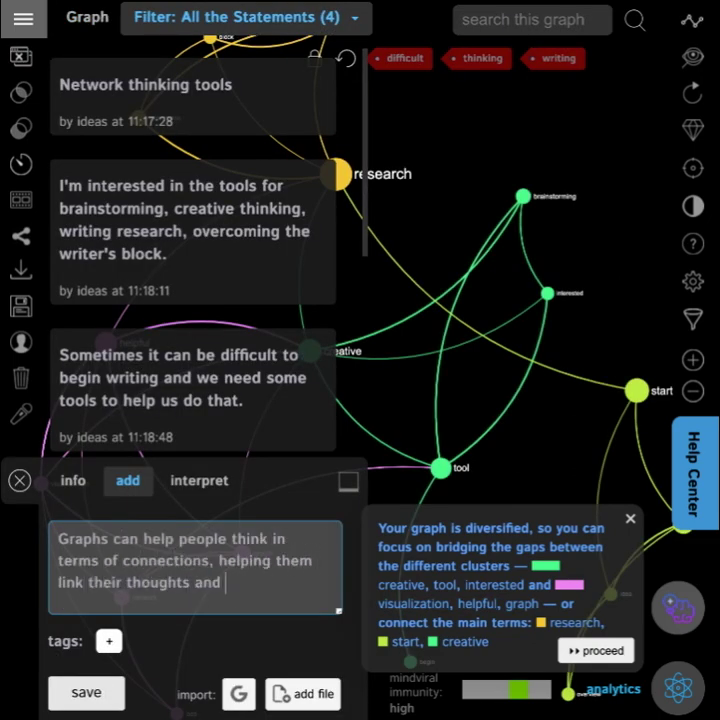
type("have a better understanding of a discourse.")
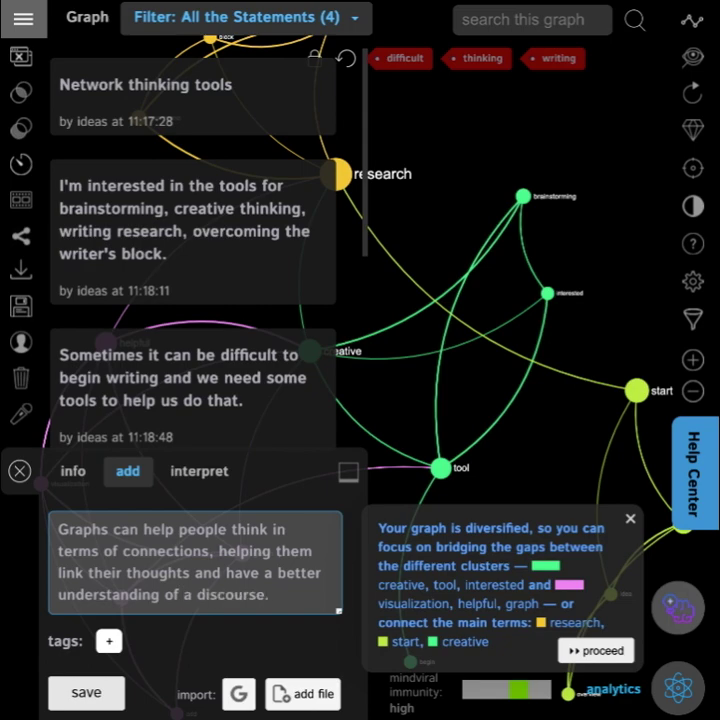
type("Network")
key("Delete")
type("g")
key("Return")
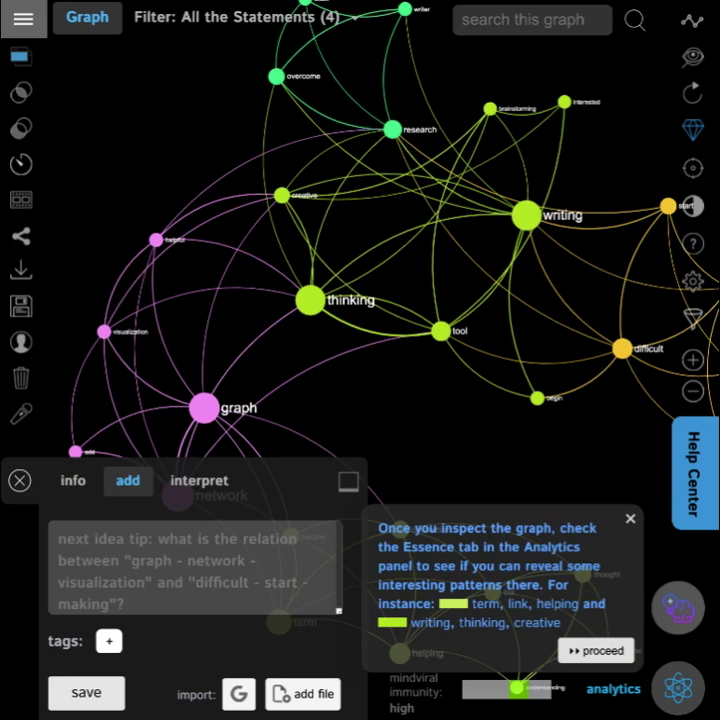
Highlight the writing–thinking–creative cluster and add "Creative thinking and writing often means making new links between the ideas and coming up with the new interesting connections."
left_click(596, 651)
left_click(511, 250)
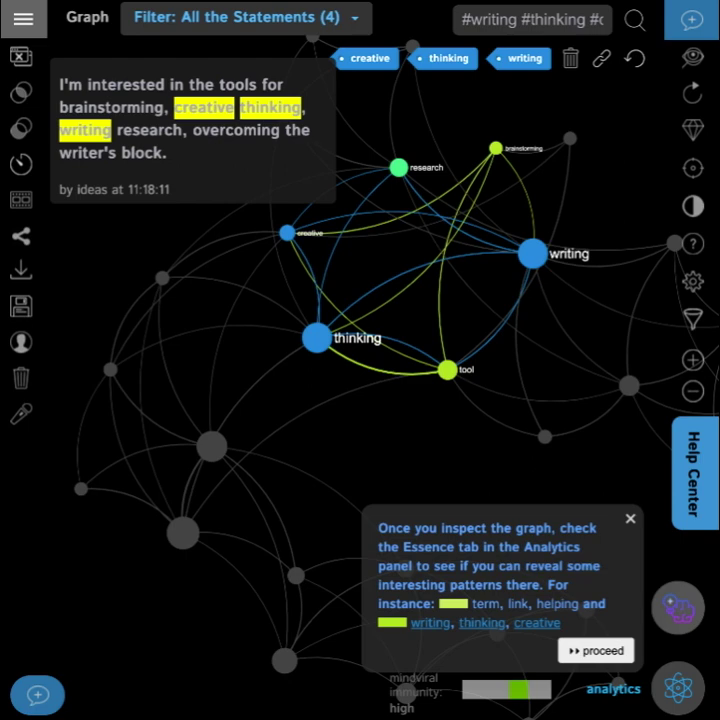
left_click(38, 695)
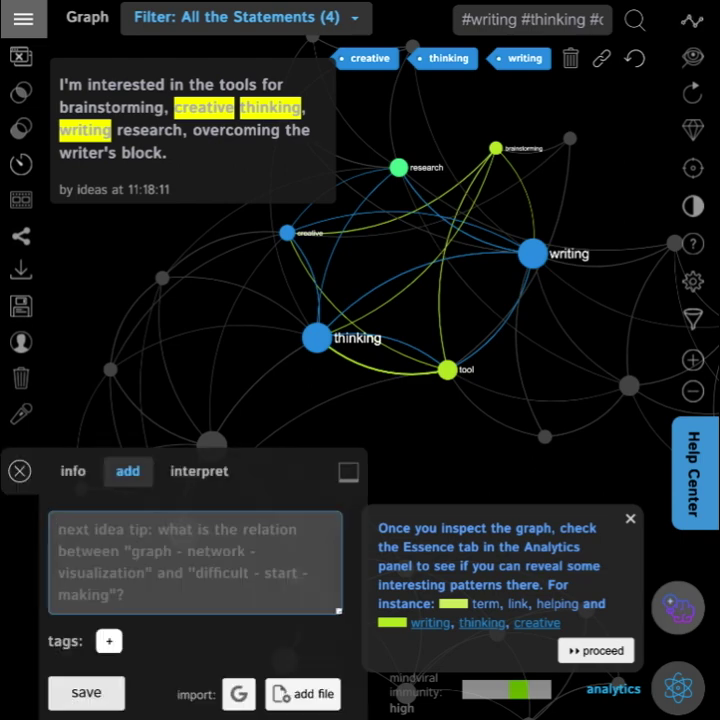
type("Creative thinking and writin")
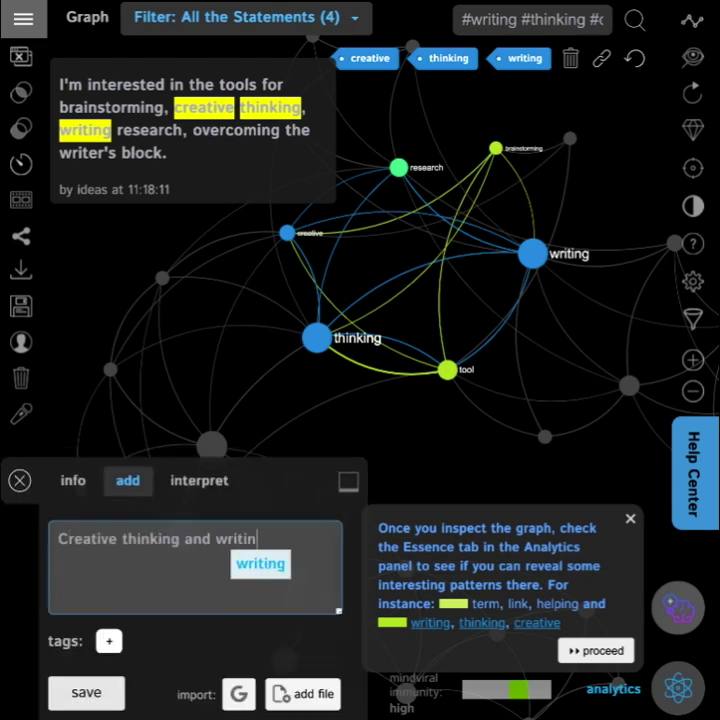
type("g often means making new links between the ideas")
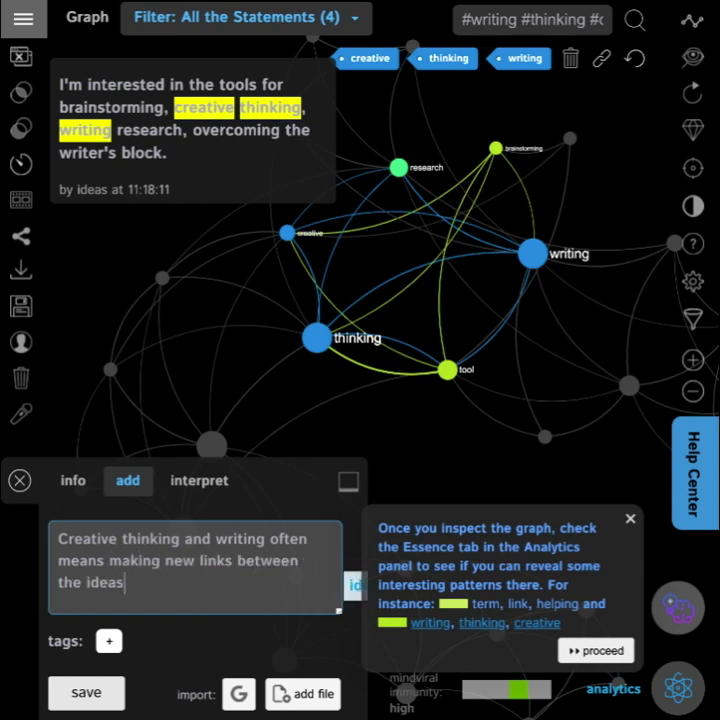
type(" and coming ")
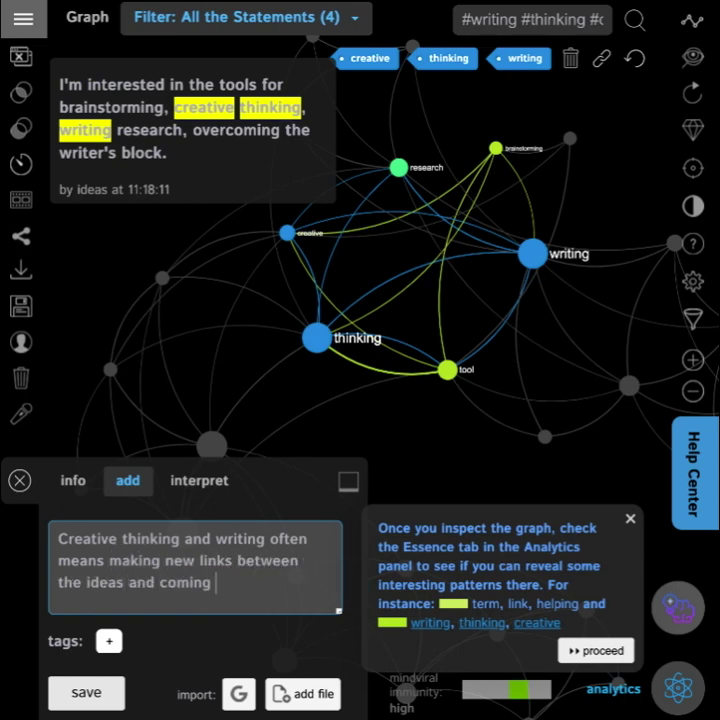
type("up with the new interesting connections.")
key("Return")
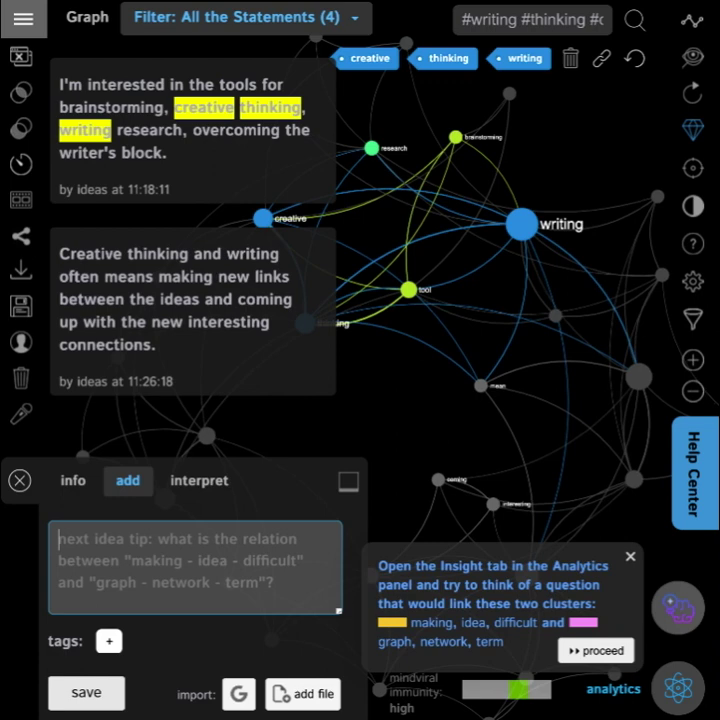
Examine the suggested clusters making–idea–difficult and graph–network–term with their statements, and clear the highlight
key("Escape")
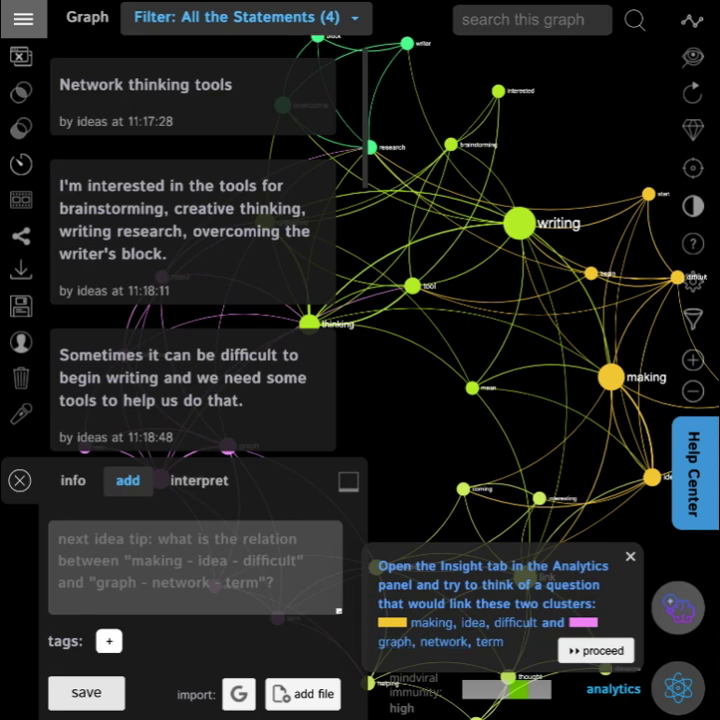
left_click(468, 622)
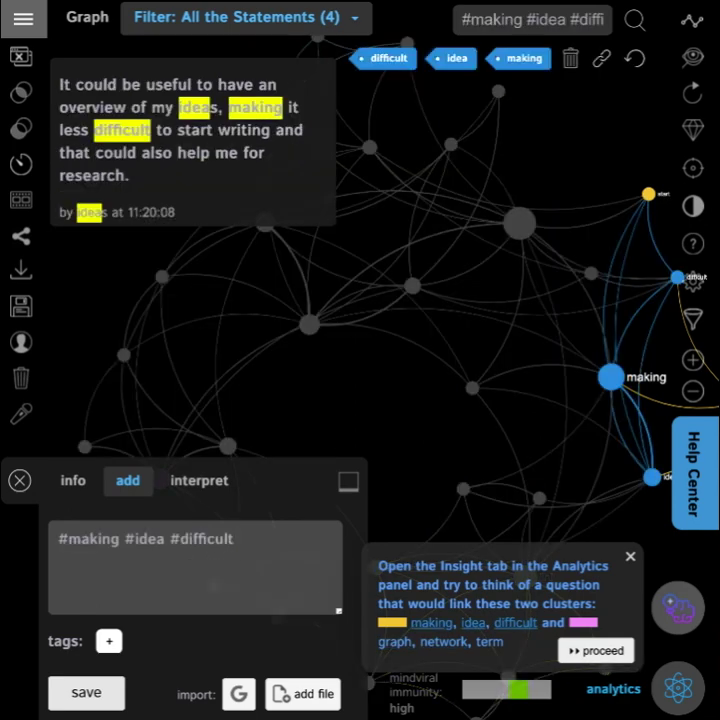
left_click(441, 642)
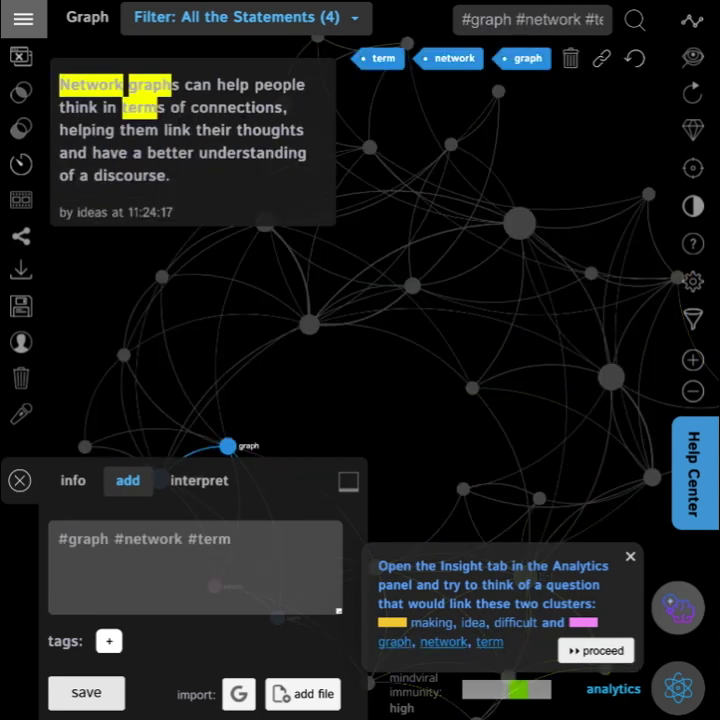
left_click(195, 566)
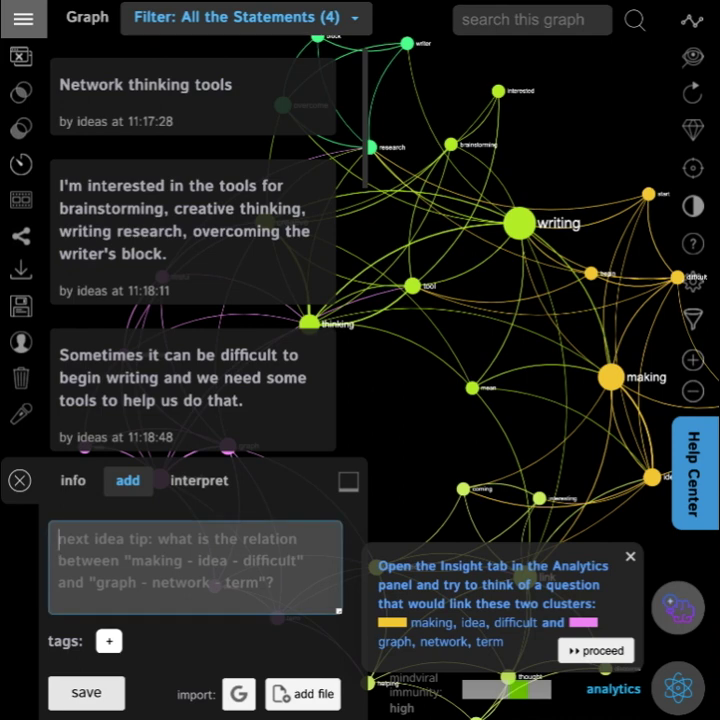
Add "Network graphs also provide an overview of the connections between our ideas making it easier for us to have a reference and a context during our thinking process."
type("Network graphs also provide an overview of")
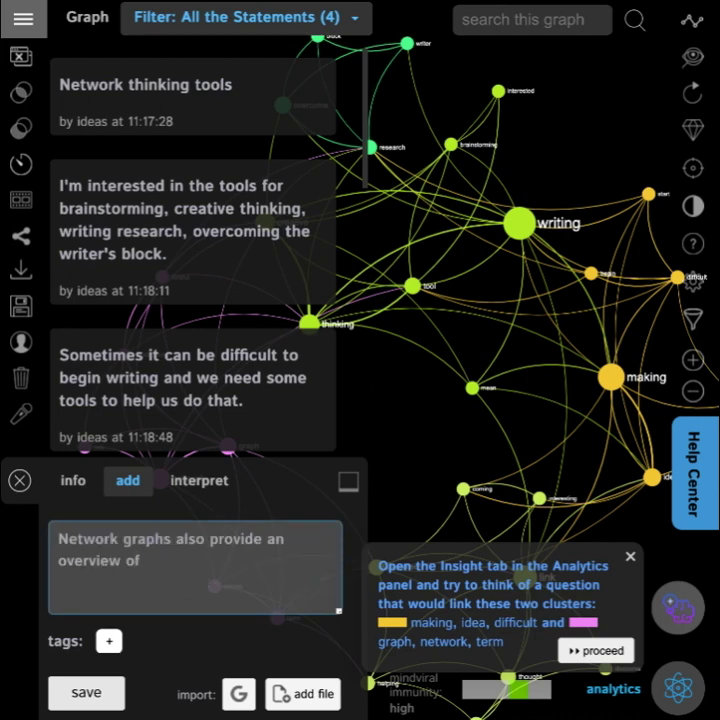
type(" the connections between our ideas making it ")
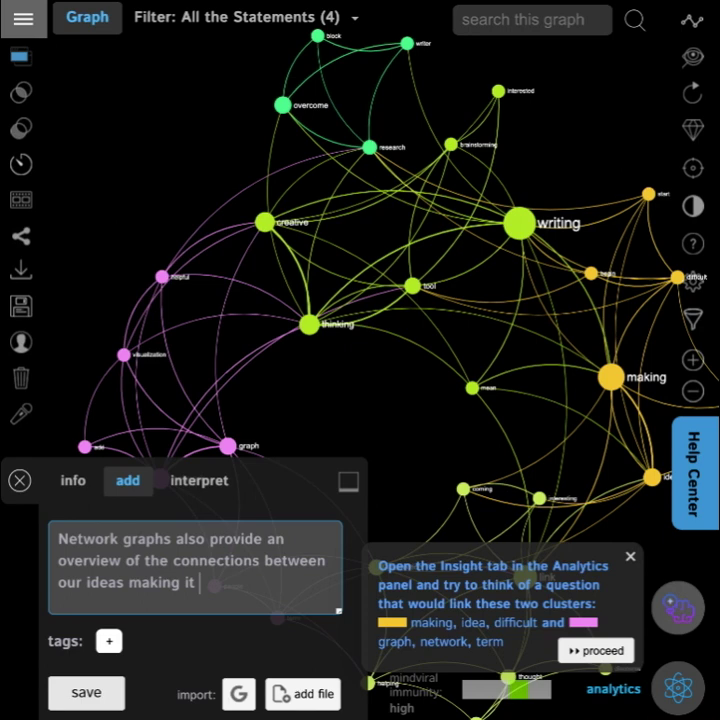
type("easier for us to have a reference and a context to our thinking process.")
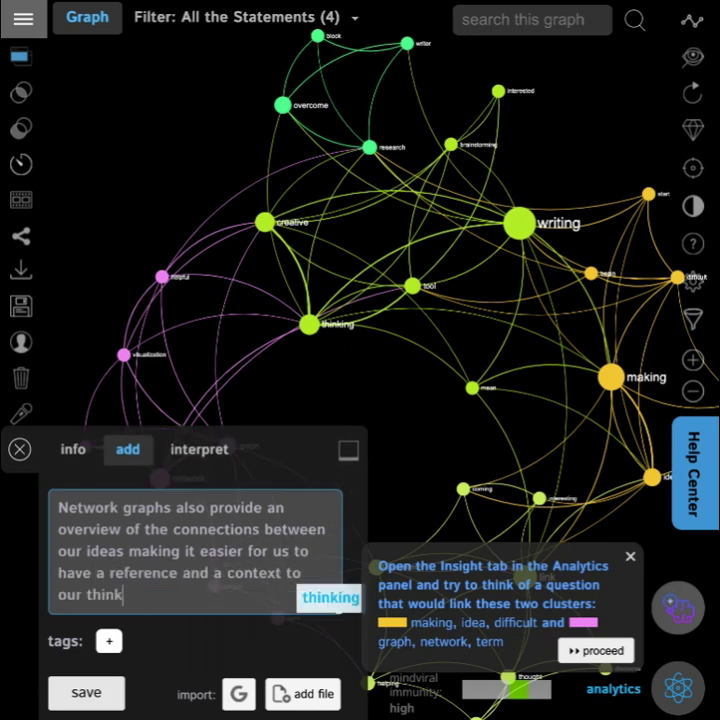
double_click(294, 573)
type("during")
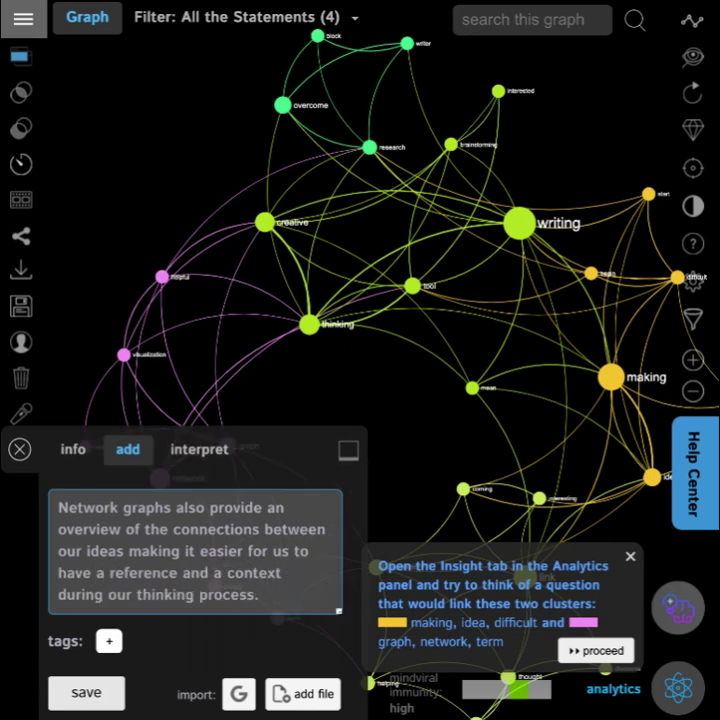
key("Return")
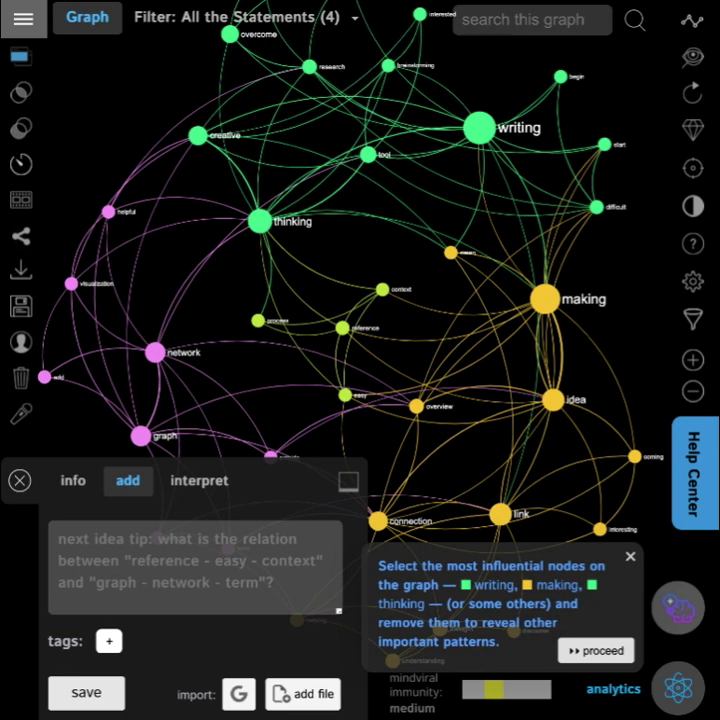
Select the most influential nodes writing, making and thinking, and remove them from the graph
left_click(508, 585)
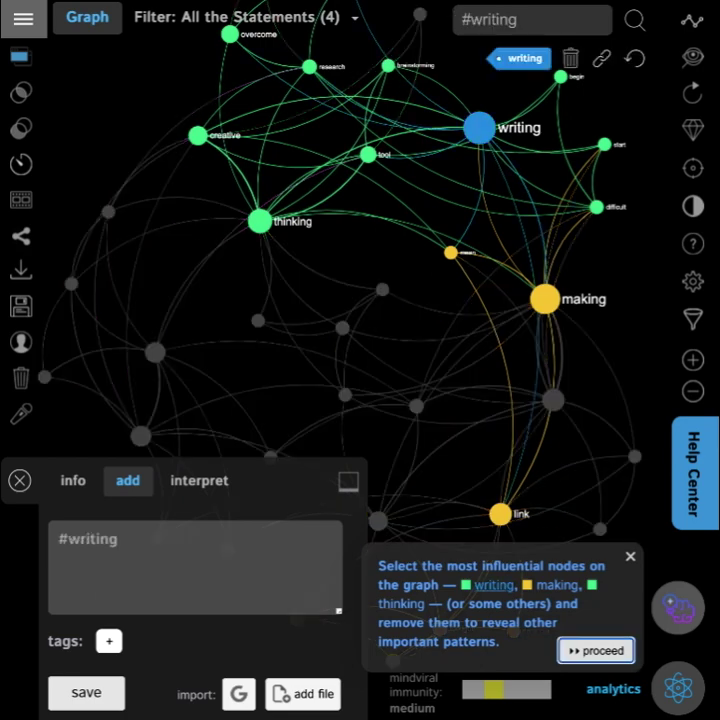
left_click(556, 585)
left_click(401, 604)
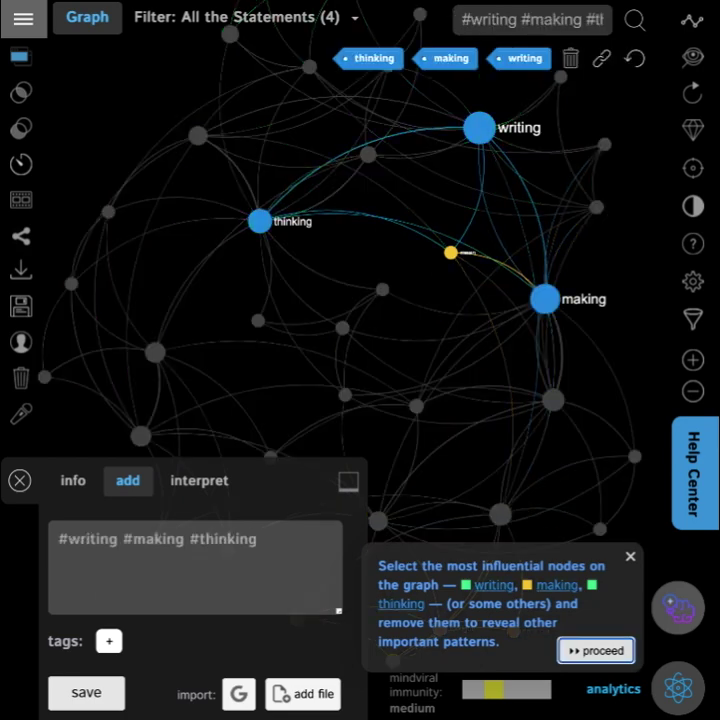
left_click(596, 651)
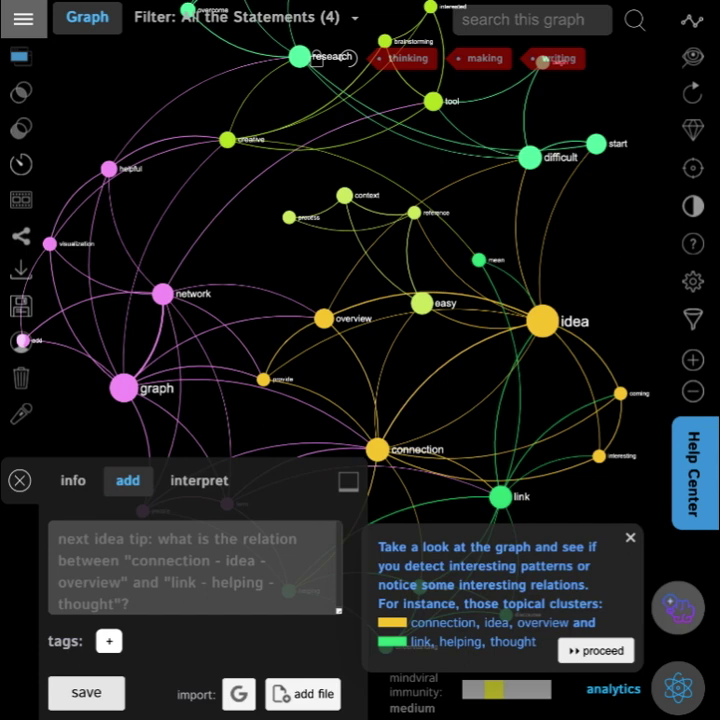
Examine the suggested clusters connection–idea–overview and link–helping–thought together with the statements containing them, and hide the statements
left_click(392, 622)
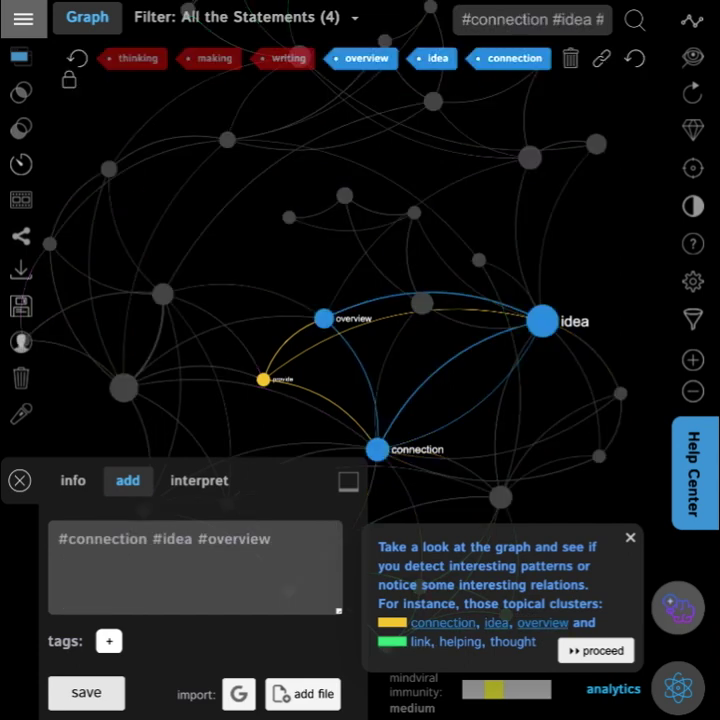
left_click(392, 622)
left_click(392, 641)
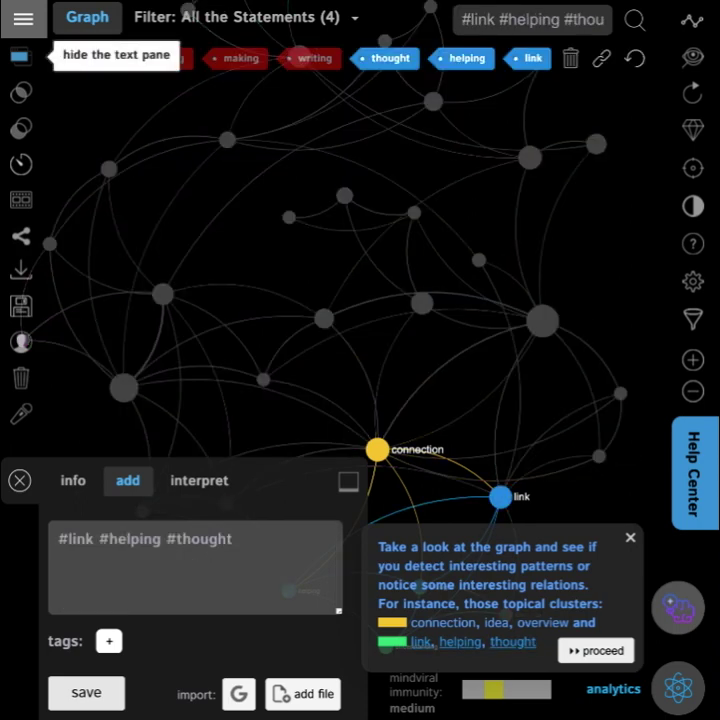
left_click(20, 57)
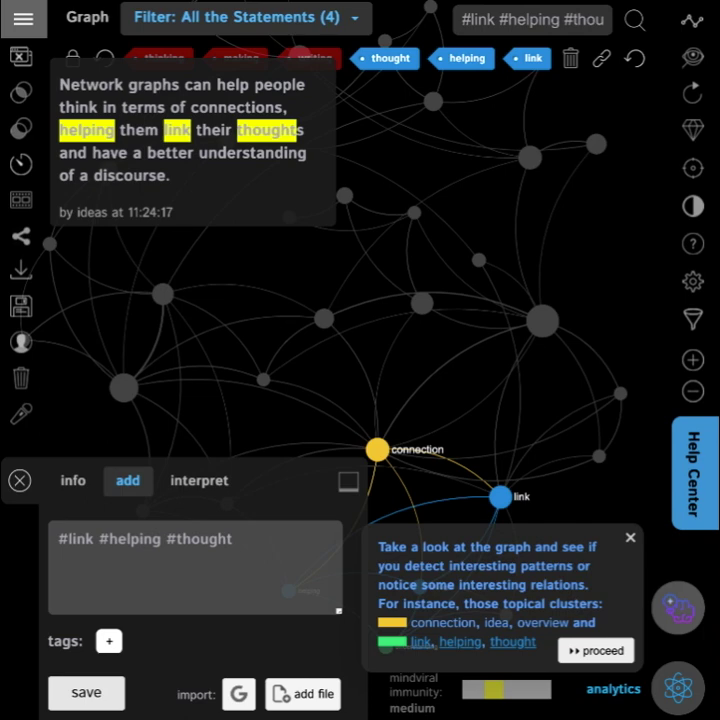
left_click(490, 623)
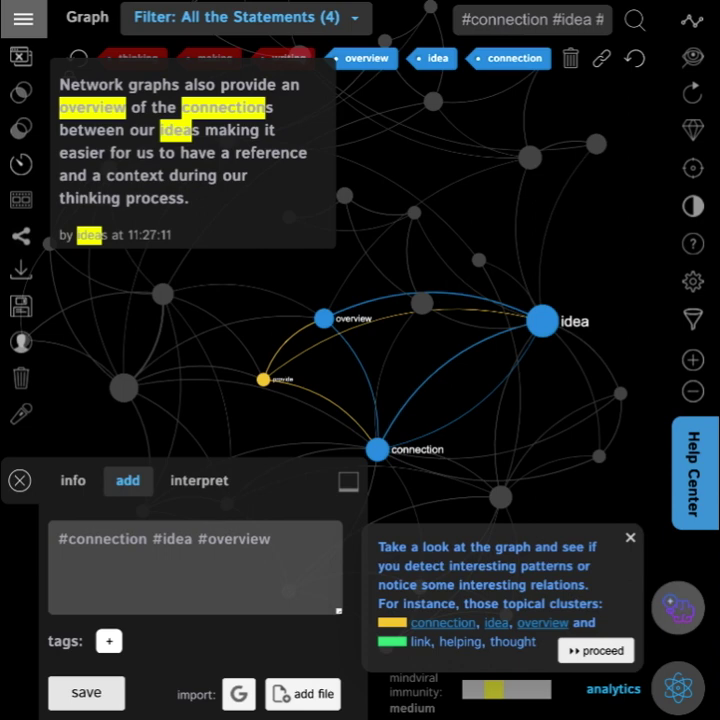
left_click(20, 57)
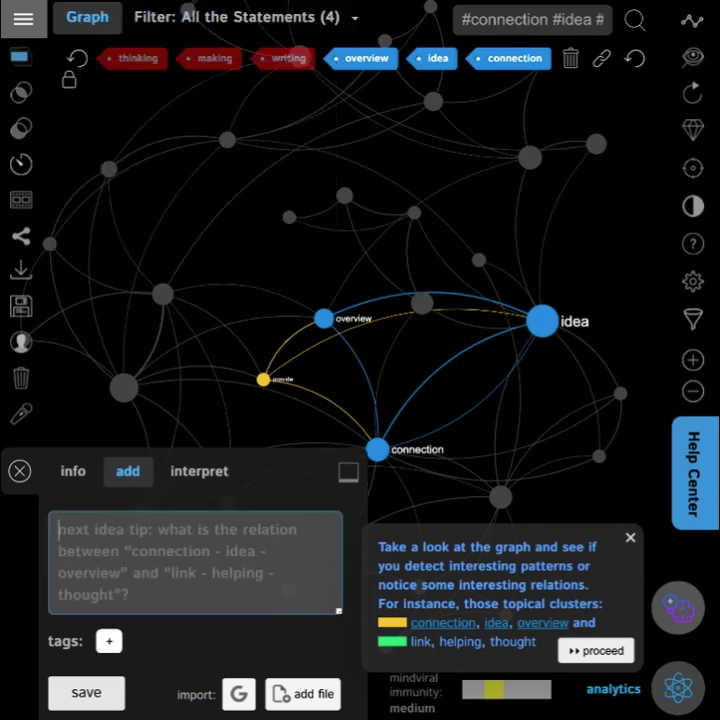
Add the statement "Networks can help us think both locally and globally, zooming in and zooming out."
type("Networks can help u")
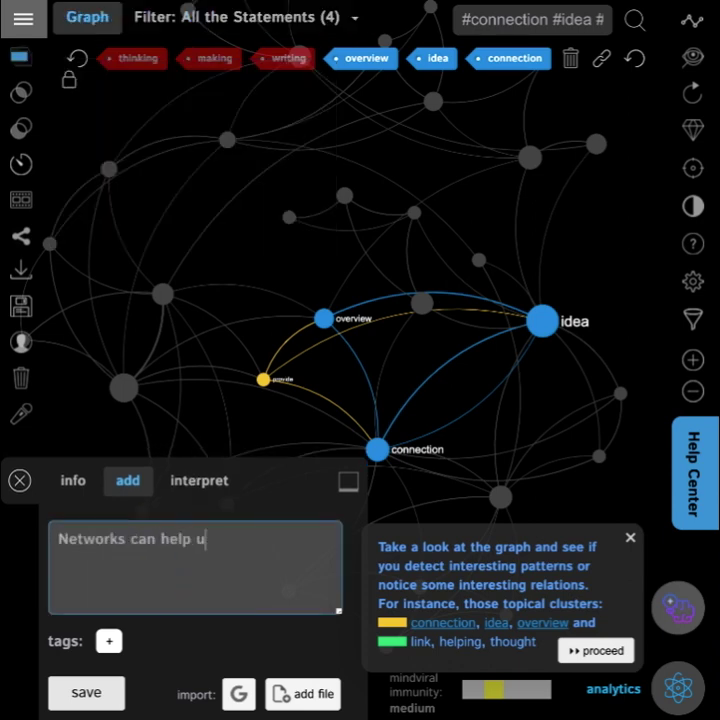
type("s think both locally and glo")
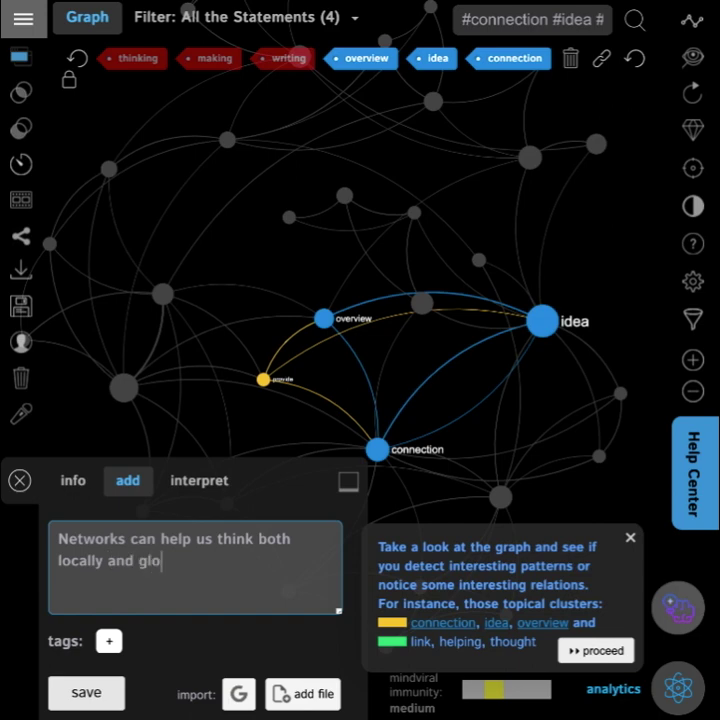
type("bally, zooming in and zooming out.")
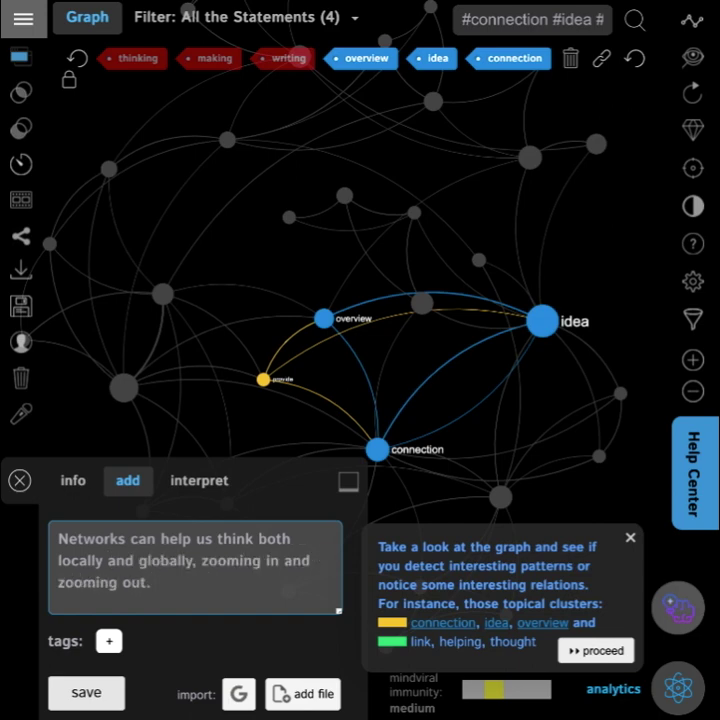
key("Return")
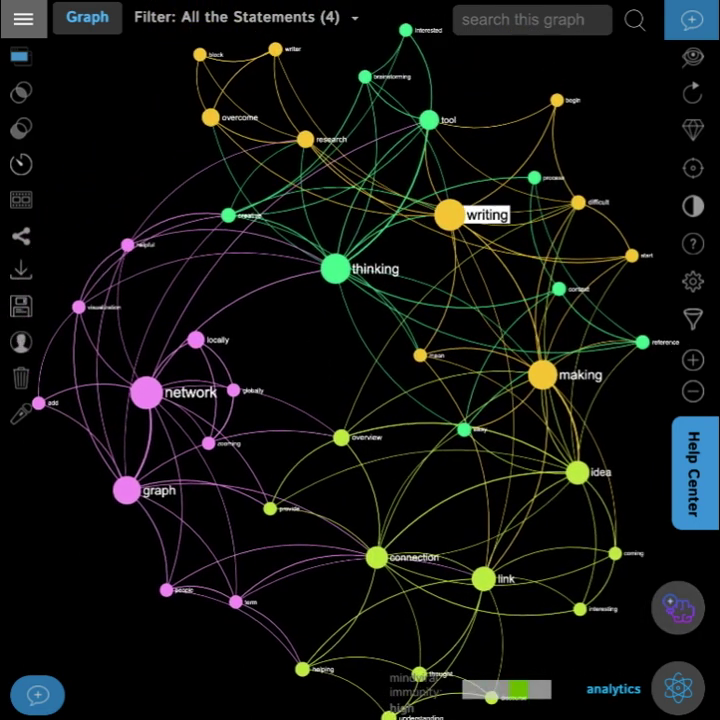
Highlight the shared connections of the writing, making and link nodes, and clear the highlight
left_click(450, 215)
left_click(542, 375)
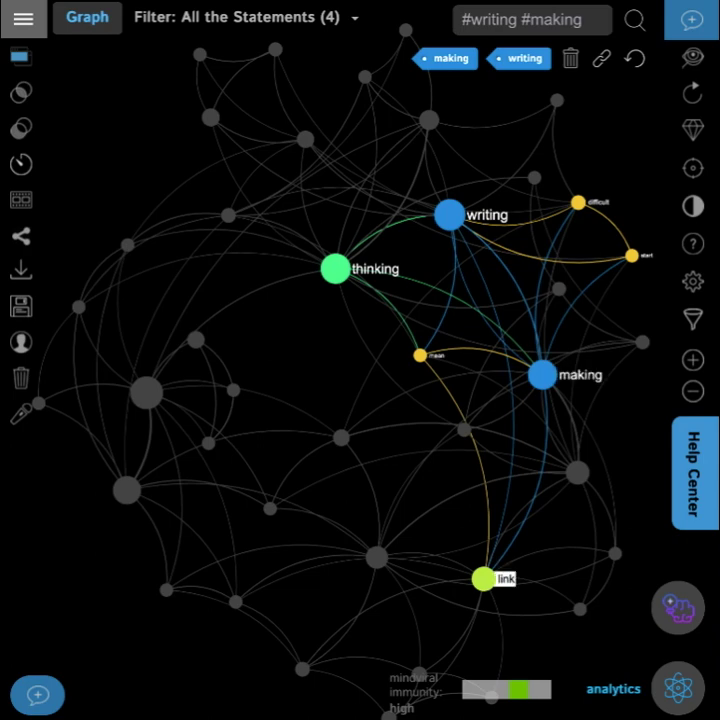
left_click(484, 579)
left_click(634, 58)
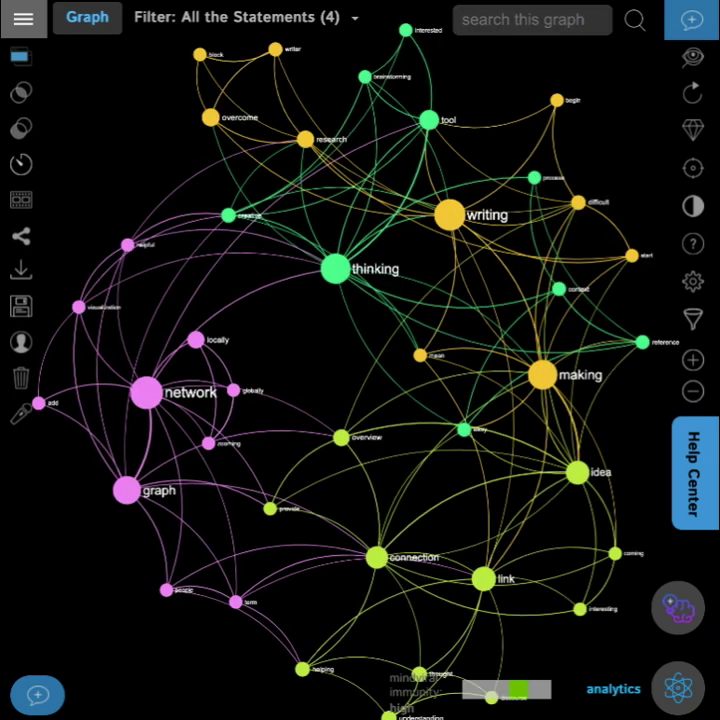
Inspect the network, graph and thinking nodes within the whole graph
left_click(147, 393)
left_click_drag(127, 490, 130, 494)
left_click(147, 393)
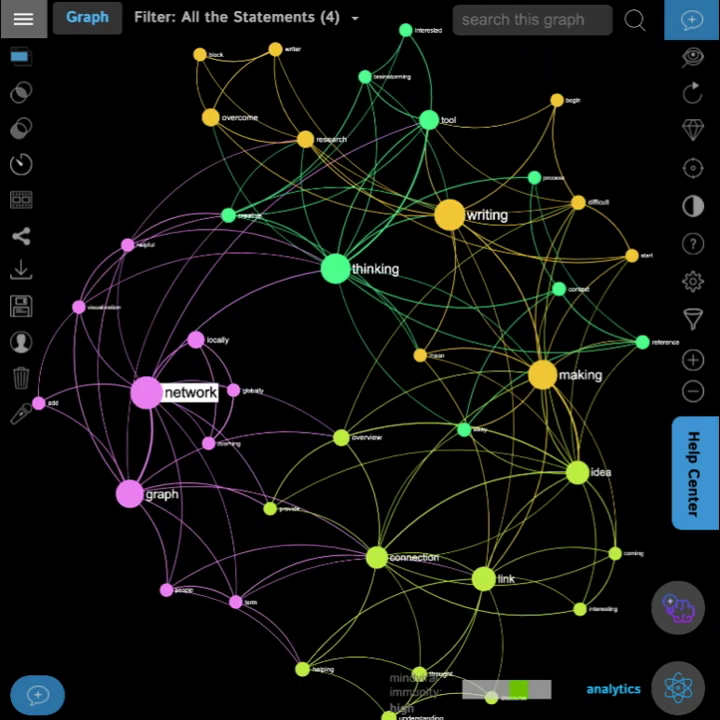
left_click(335, 268)
left_click(335, 268)
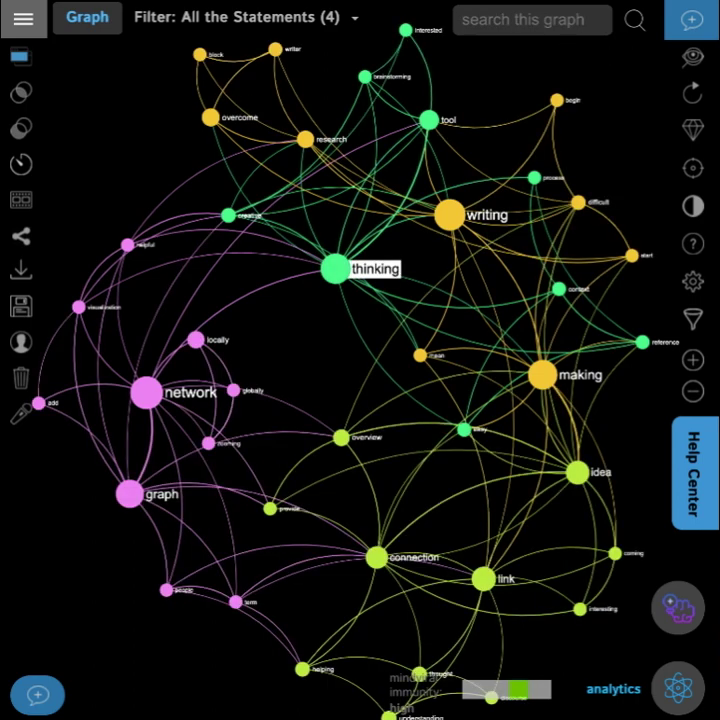
scroll(454, 203, "up", 1)
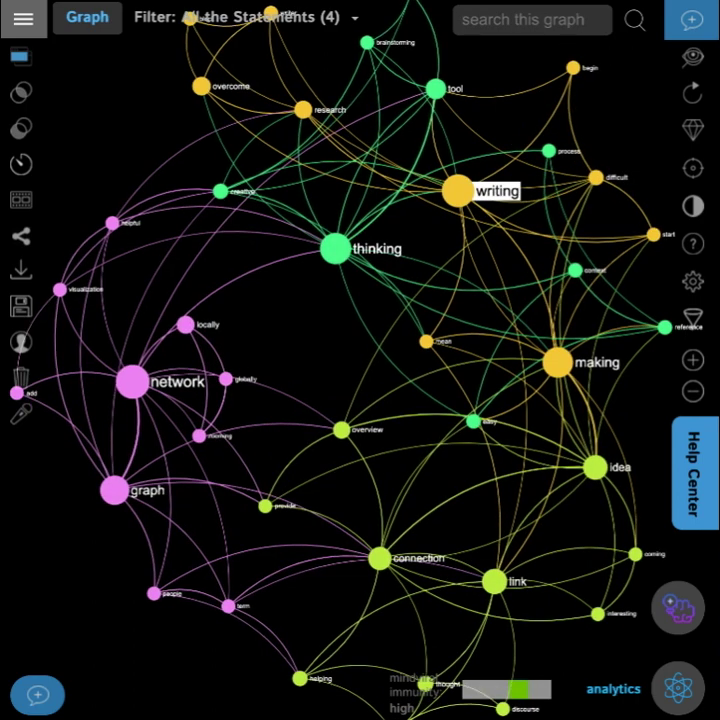
scroll(325, 262, "down", 1)
Highlight the connections of the thinking, writing, network and graph nodes one at a time, and clear the highlight
left_click(324, 262)
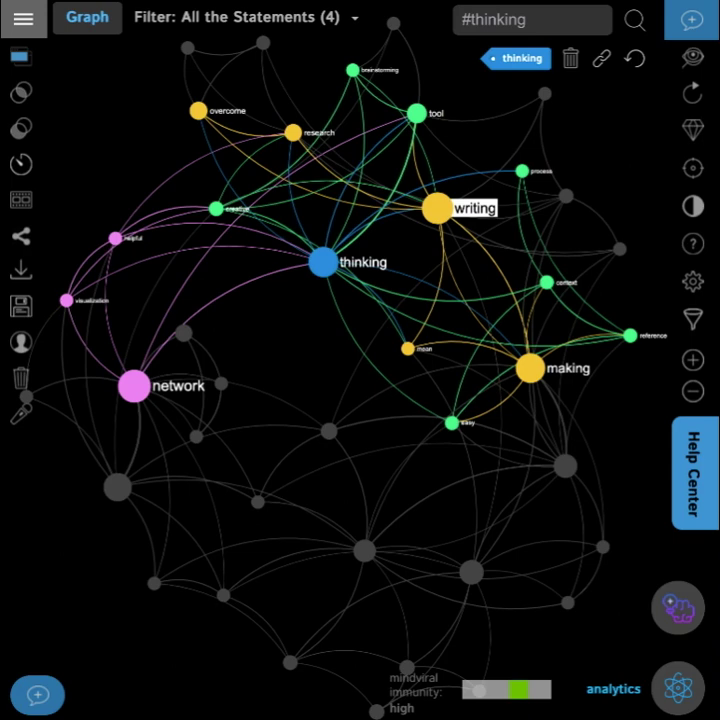
left_click(437, 208)
left_click(324, 262)
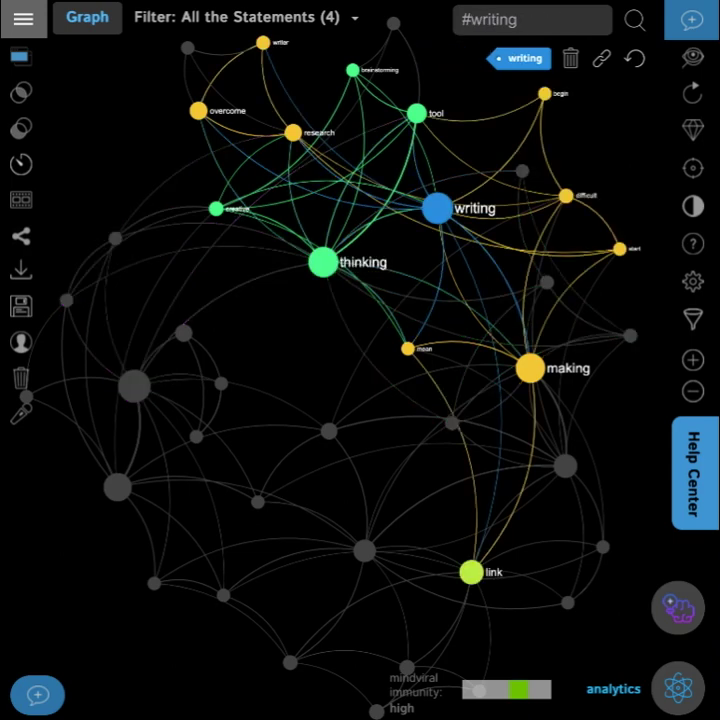
left_click(134, 386)
left_click(437, 208)
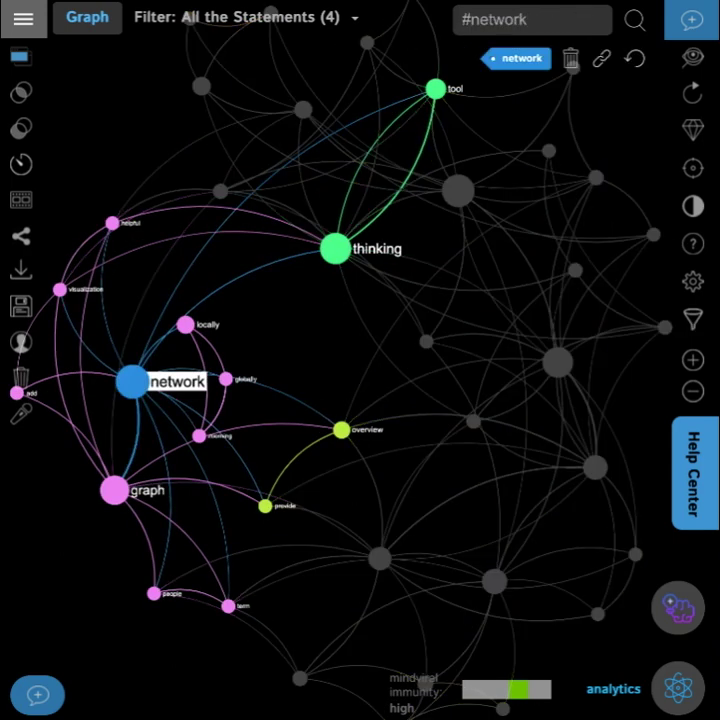
left_click(115, 490)
left_click(133, 382)
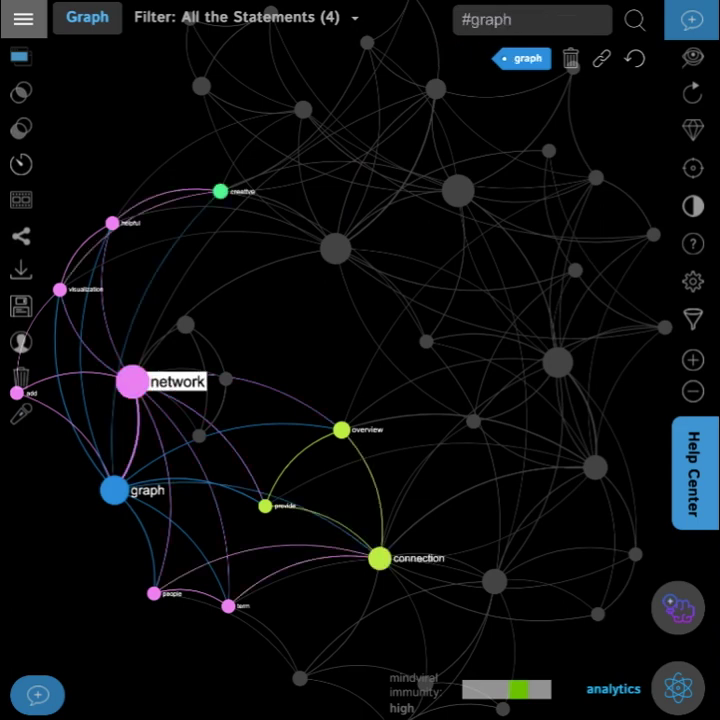
left_click(115, 490)
left_click(380, 558)
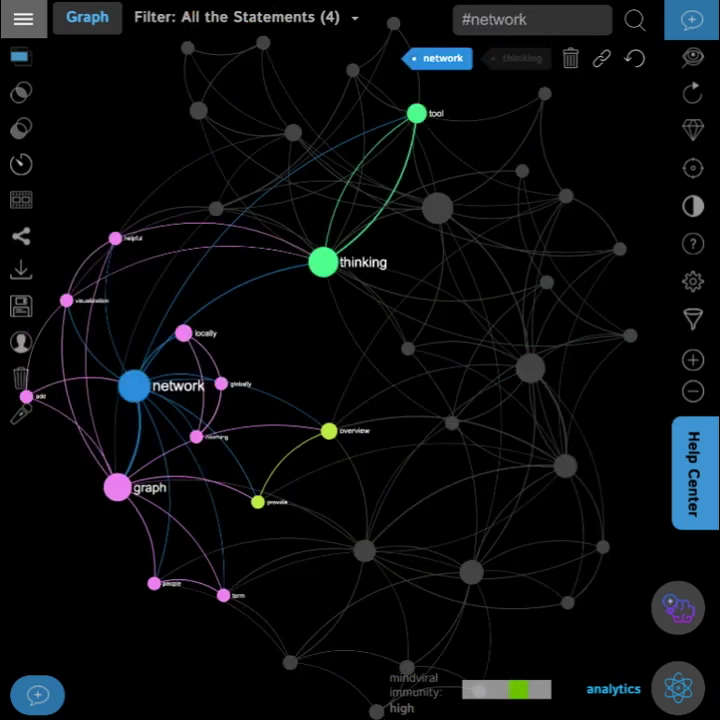
left_click(133, 386)
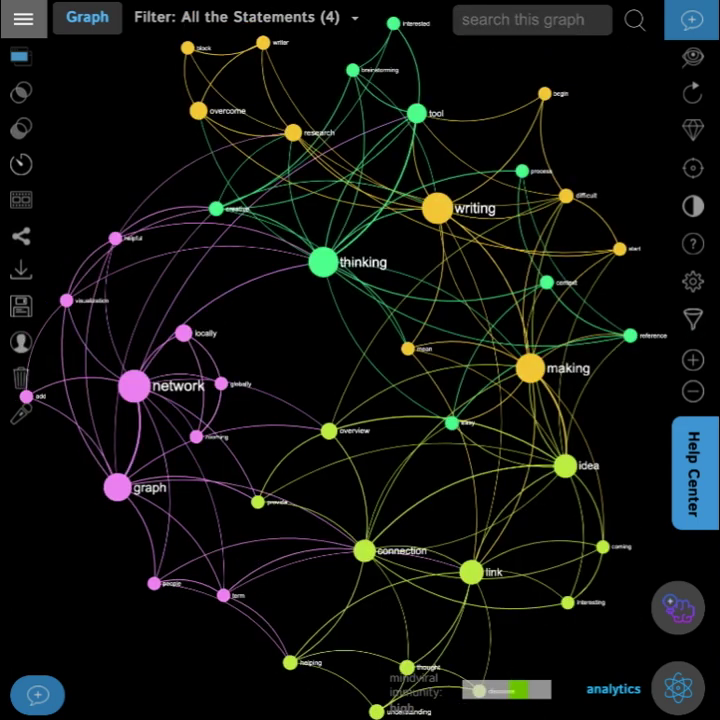
Examine the links around the making node up close
left_click_drag(250, 350, 249, 310)
scroll(433, 437, "up", 3)
left_click_drag(433, 437, 348, 464)
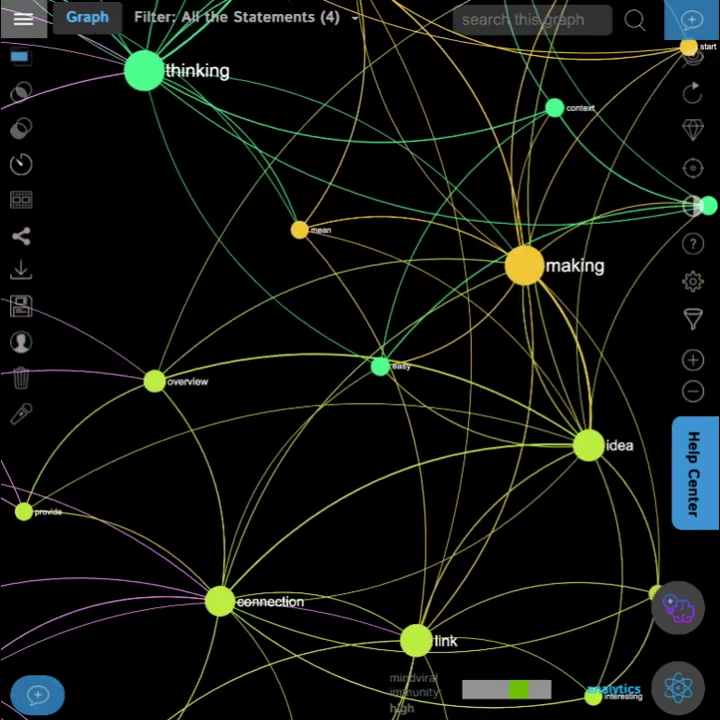
left_click(523, 265)
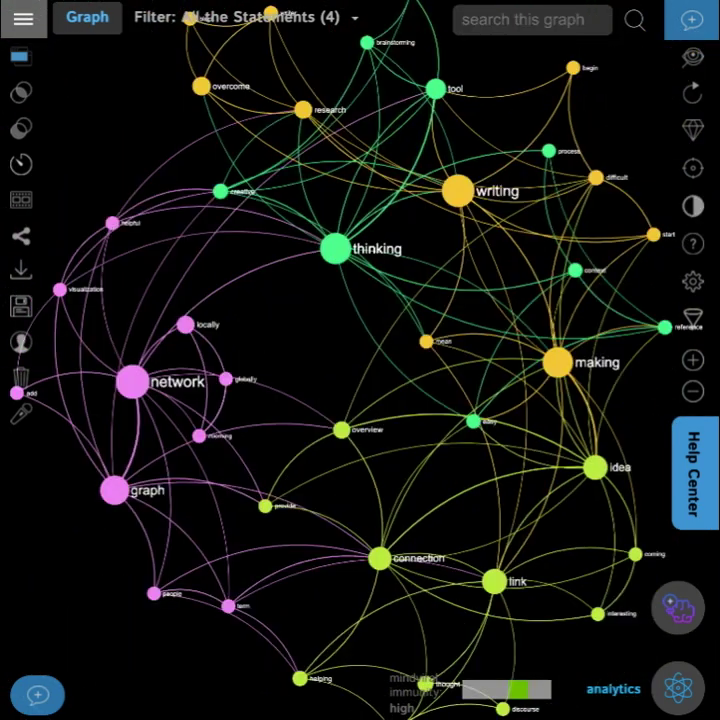